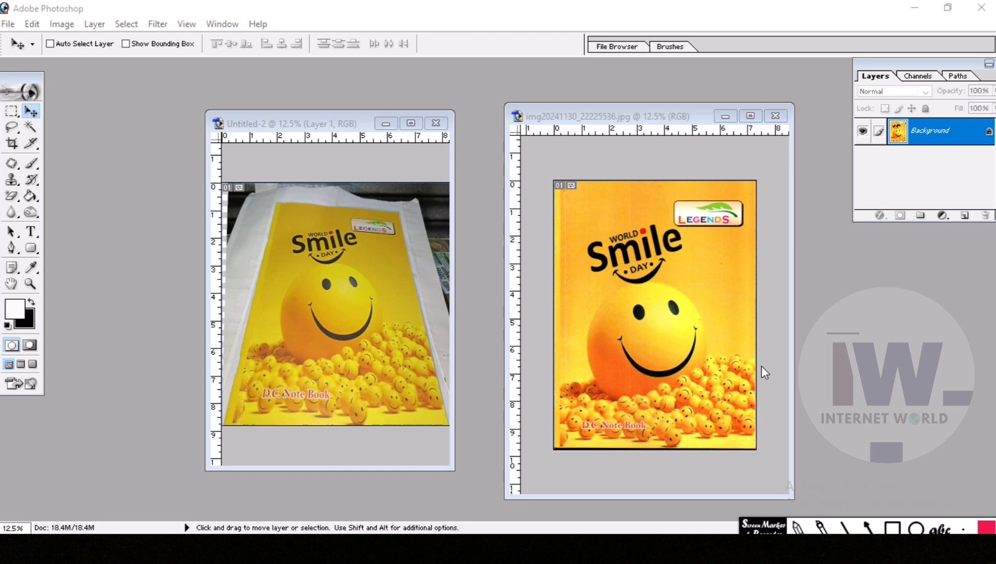
click(891, 527)
mouse_move(226, 193)
mouse_down()
mouse_move(319, 349)
mouse_move(426, 429)
mouse_move(443, 427)
mouse_up()
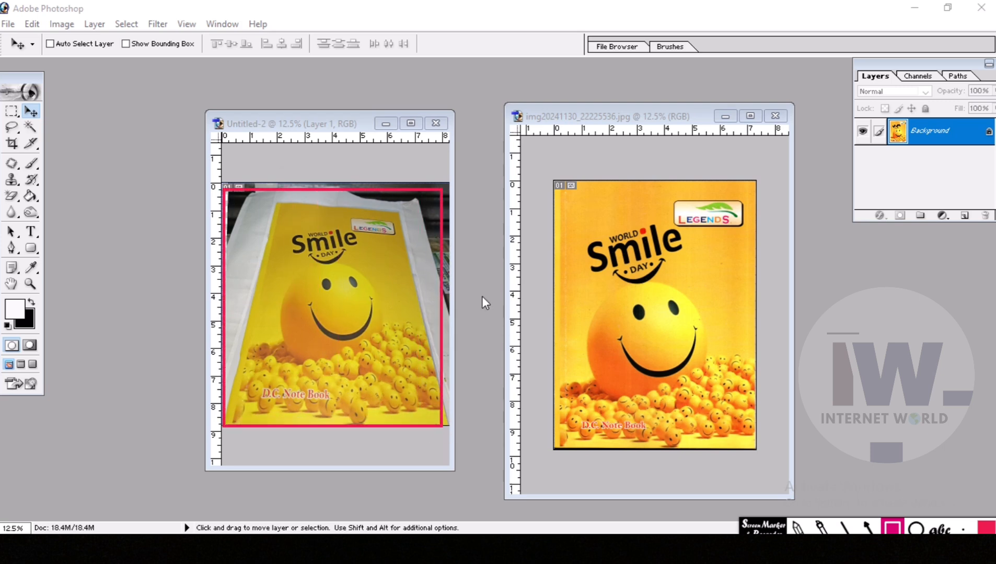
mouse_move(550, 177)
mouse_down()
mouse_move(629, 316)
mouse_move(763, 463)
mouse_up()
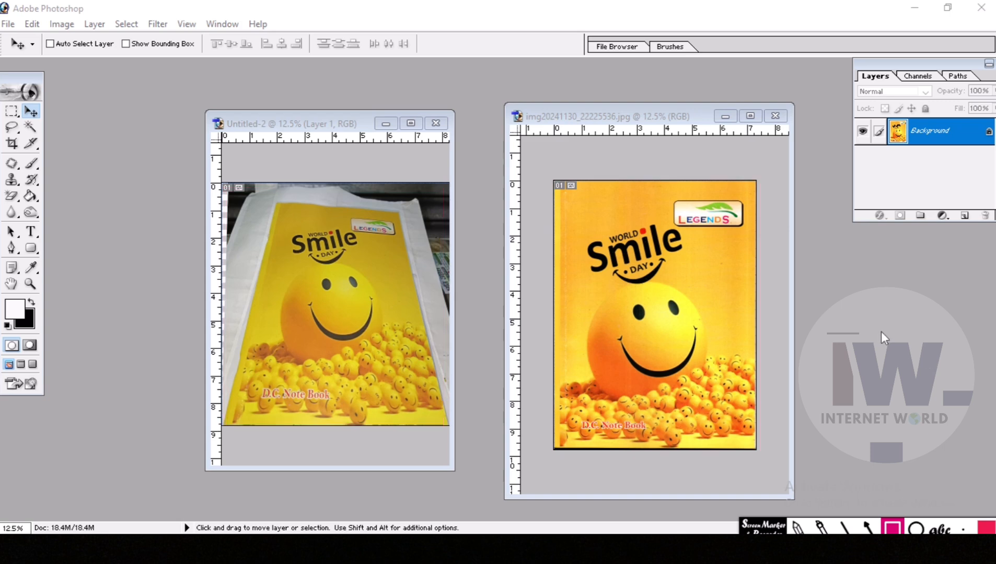
key(Escape)
Bring up the Open dialog for loading an image file
click(8, 24)
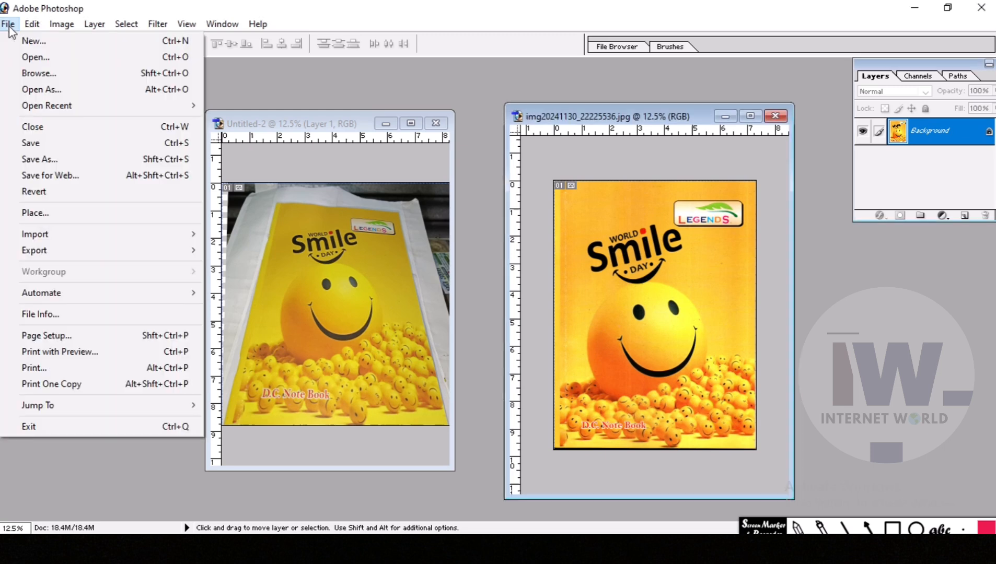
click(42, 57)
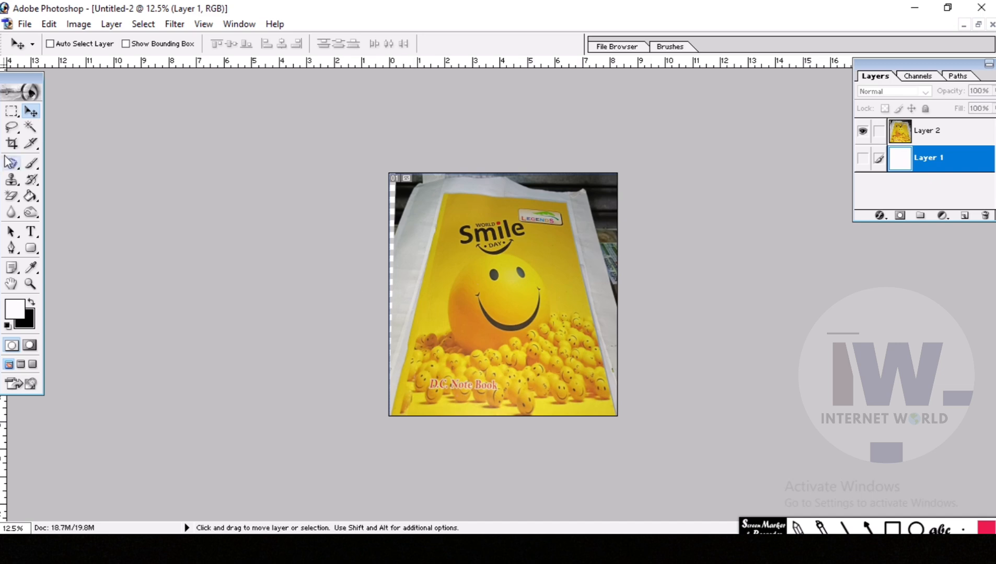
click(892, 528)
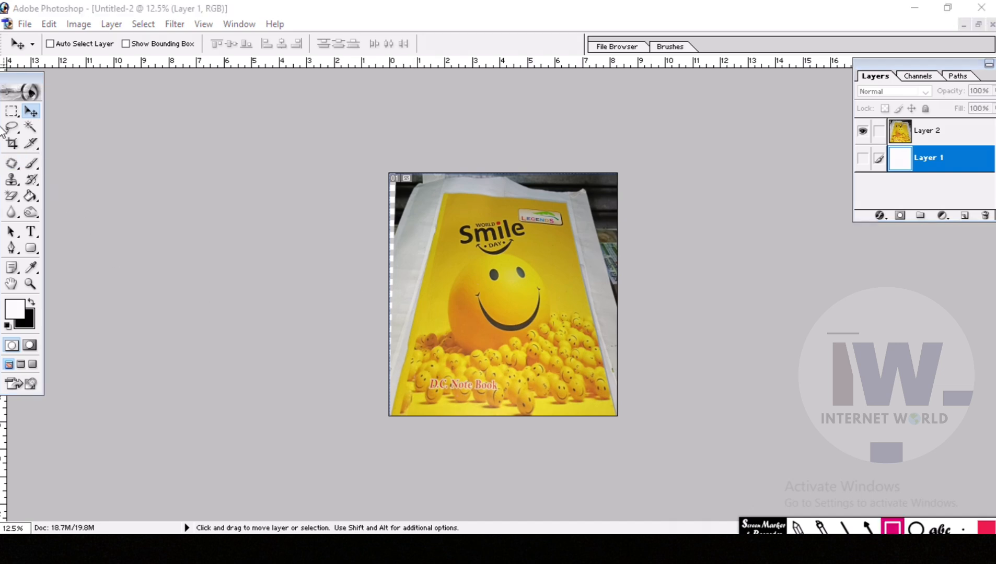
drag(2, 126, 22, 154)
key(Escape)
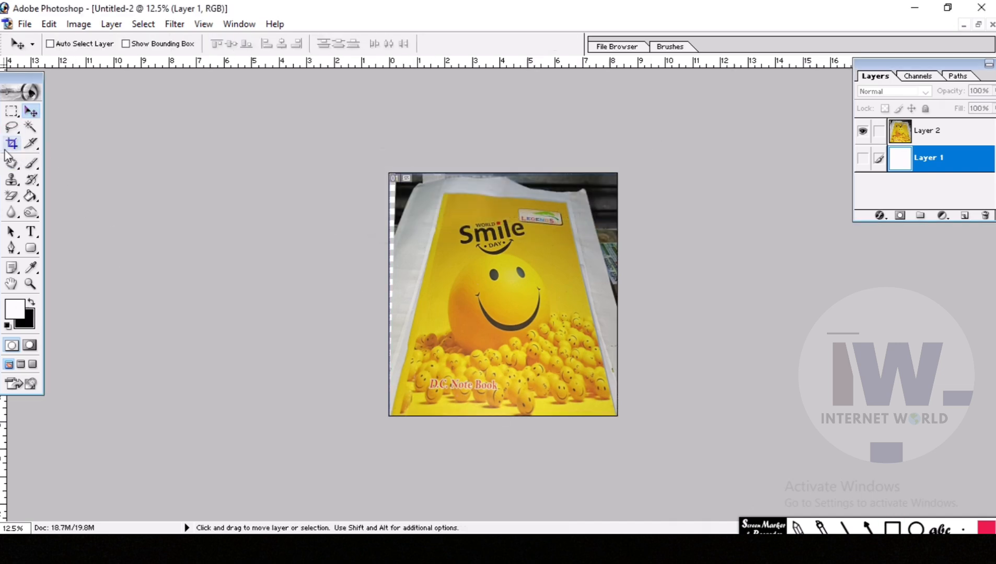
Crop the notebook photo across its full width, with the upper crop edge at the top of the yellow cover and the lower edge at the canvas bottom
click(12, 143)
drag(389, 187, 658, 427)
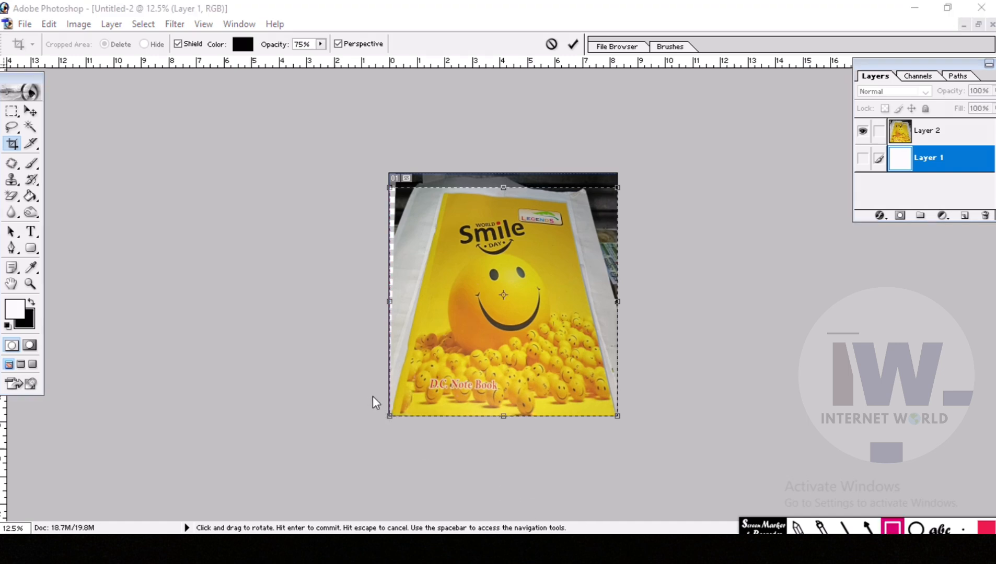
drag(371, 396, 401, 426)
drag(606, 402, 627, 430)
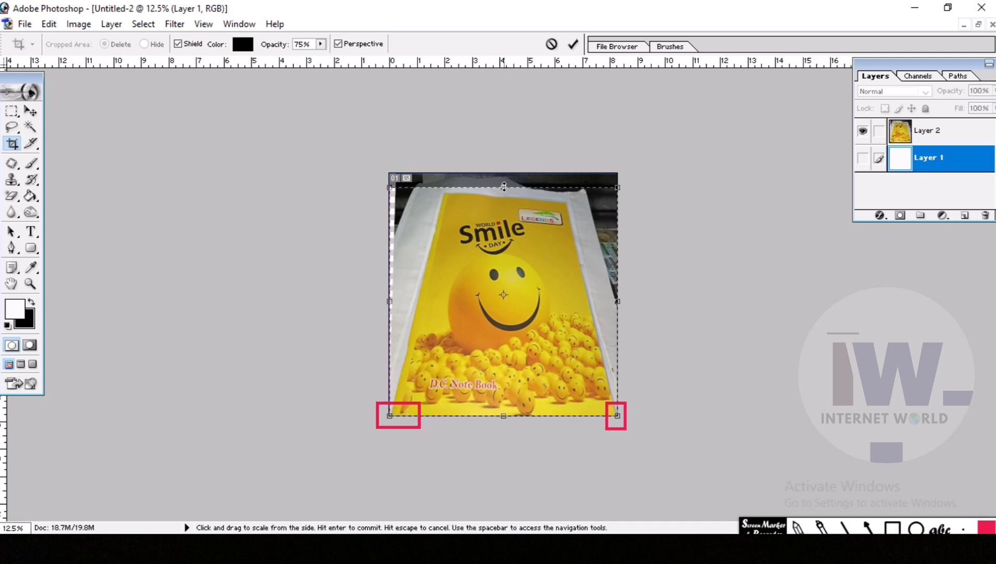
mouse_move(504, 187)
mouse_down()
mouse_move(506, 202)
mouse_move(523, 192)
mouse_up()
click(893, 528)
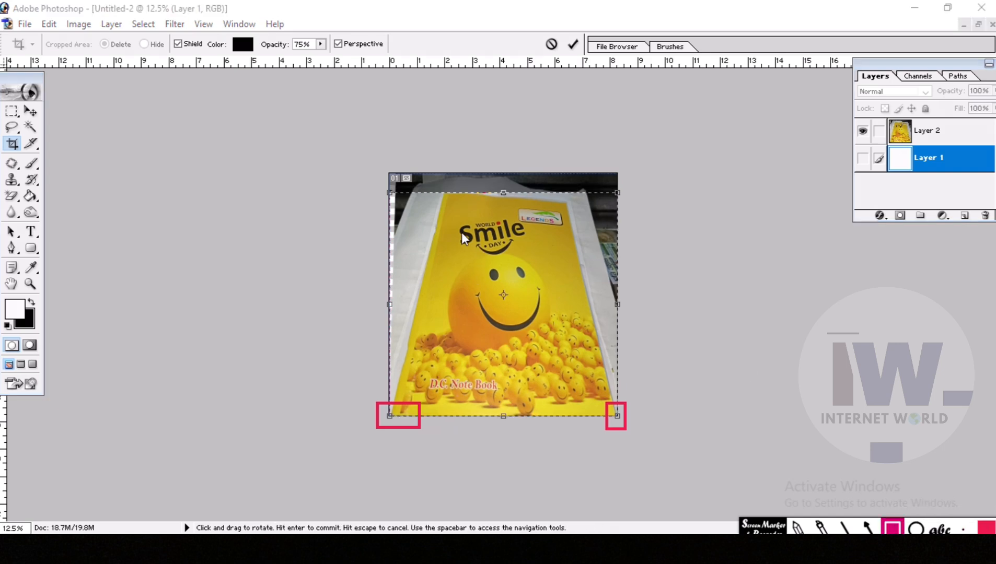
drag(435, 182, 464, 202)
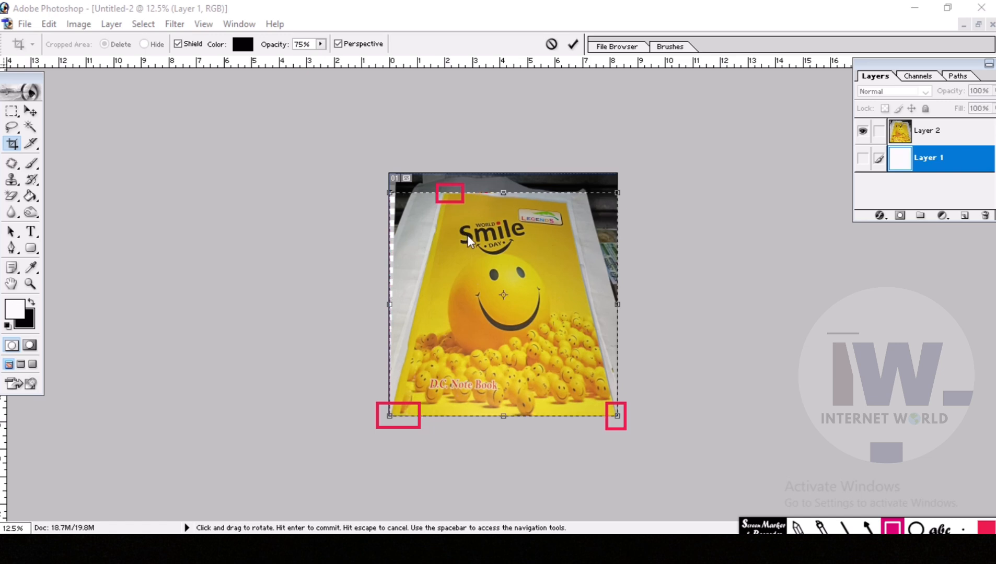
key(Return)
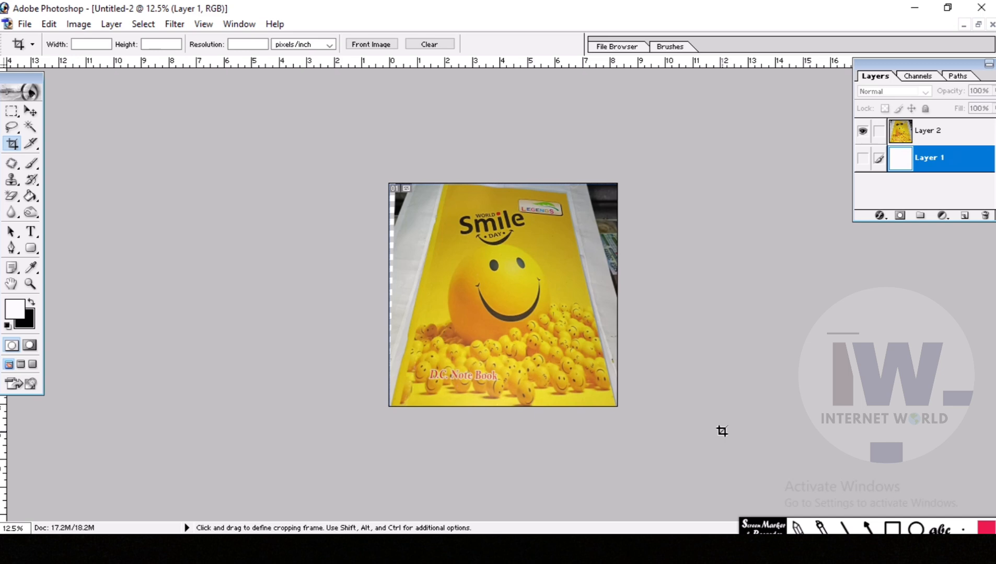
Make Layer 2 the active layer and show the Layers palette
key(v)
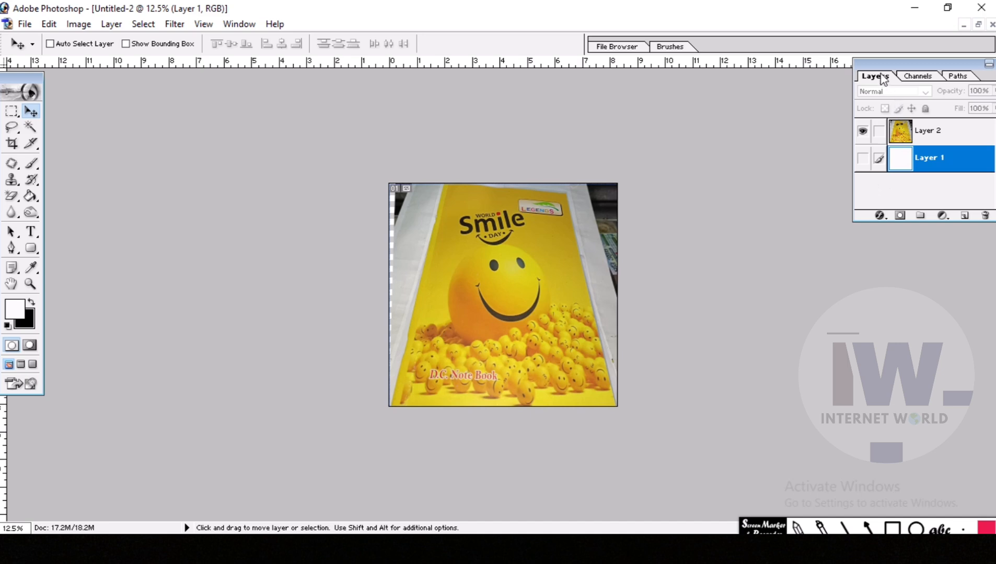
click(929, 134)
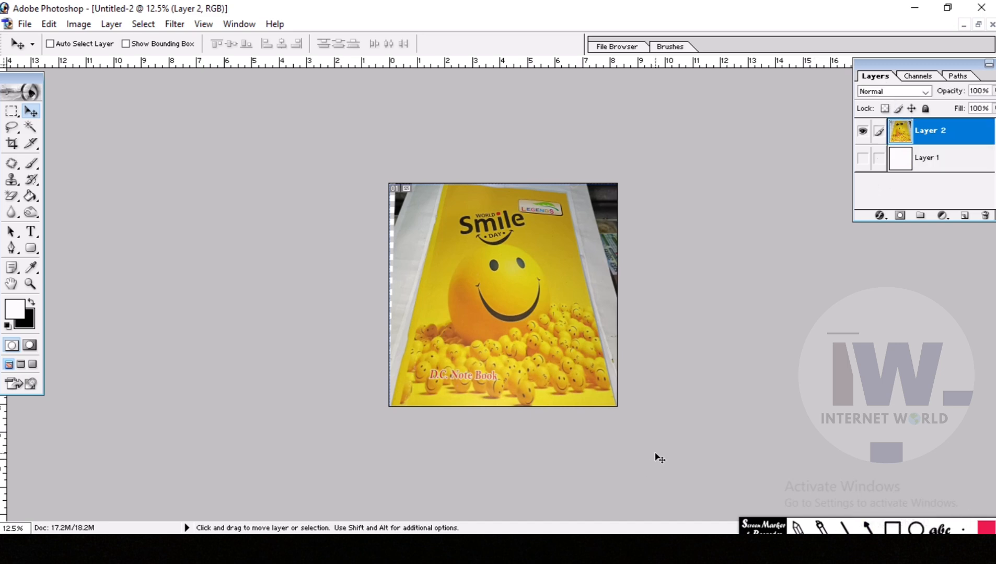
click(240, 25)
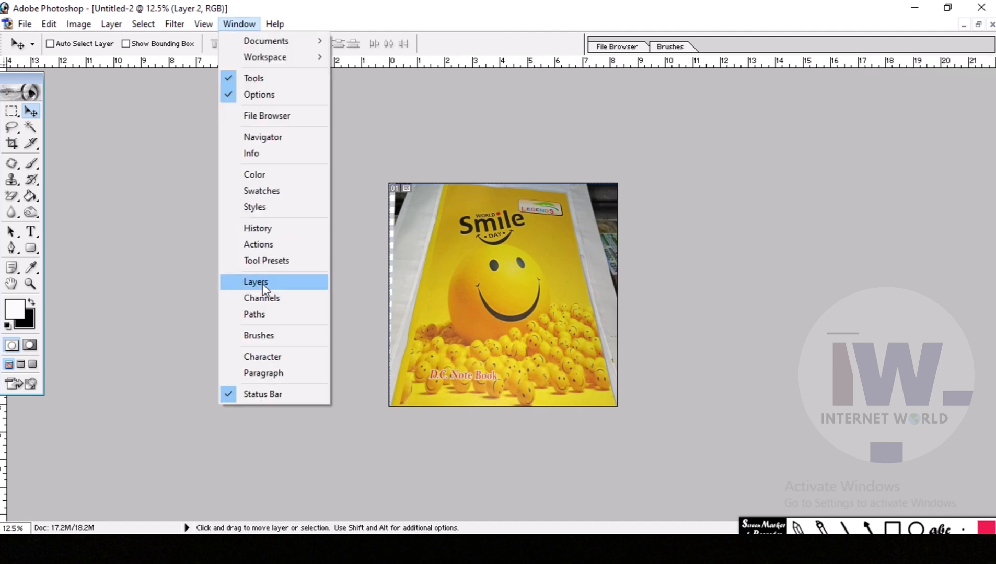
click(253, 283)
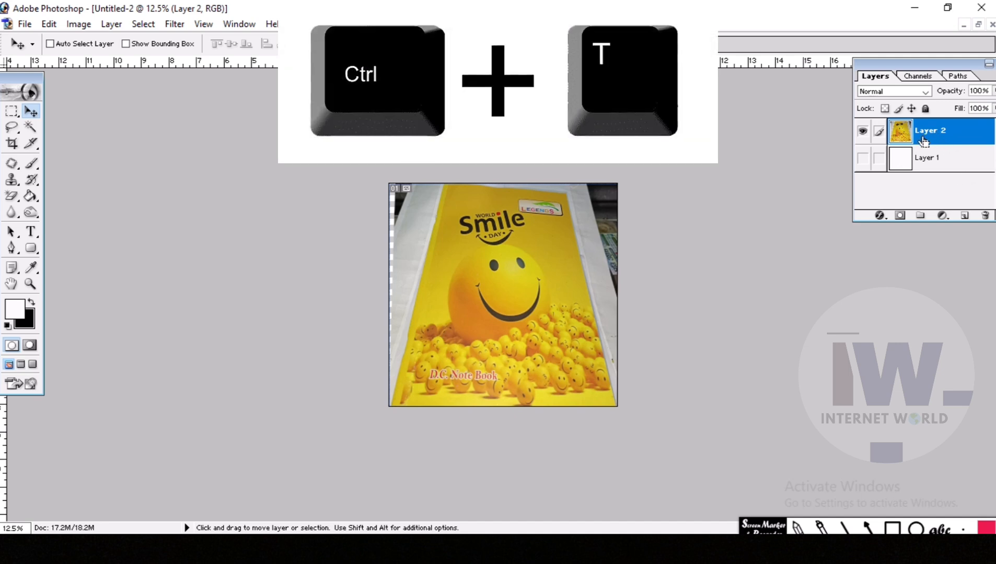
Distort Layer 2 with Free Transform, pulling both upper corners outward until the yellow cover looks straight and fills the canvas
key(ctrl+t)
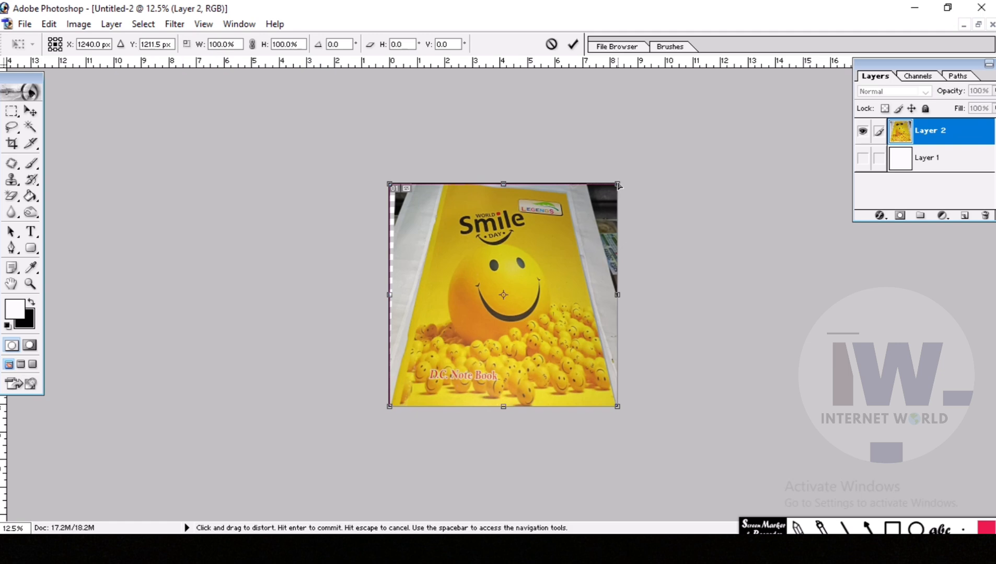
drag(618, 185, 695, 169)
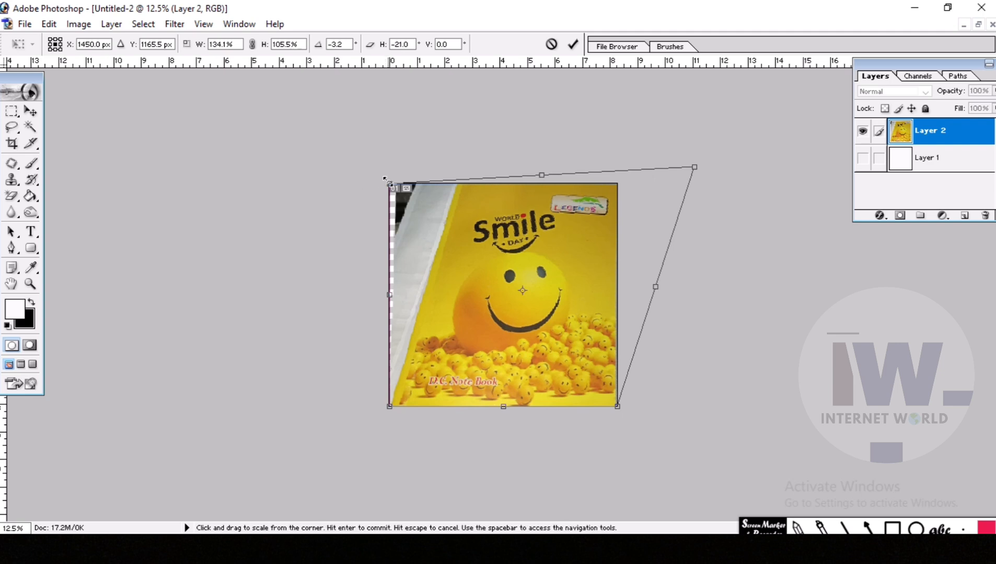
drag(385, 180, 297, 184)
drag(694, 167, 728, 155)
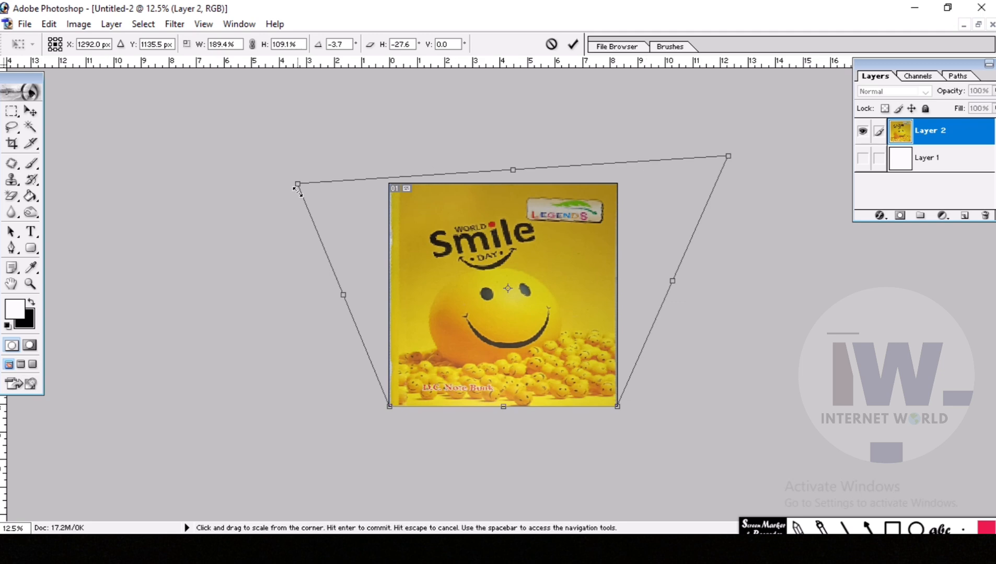
drag(298, 186, 291, 183)
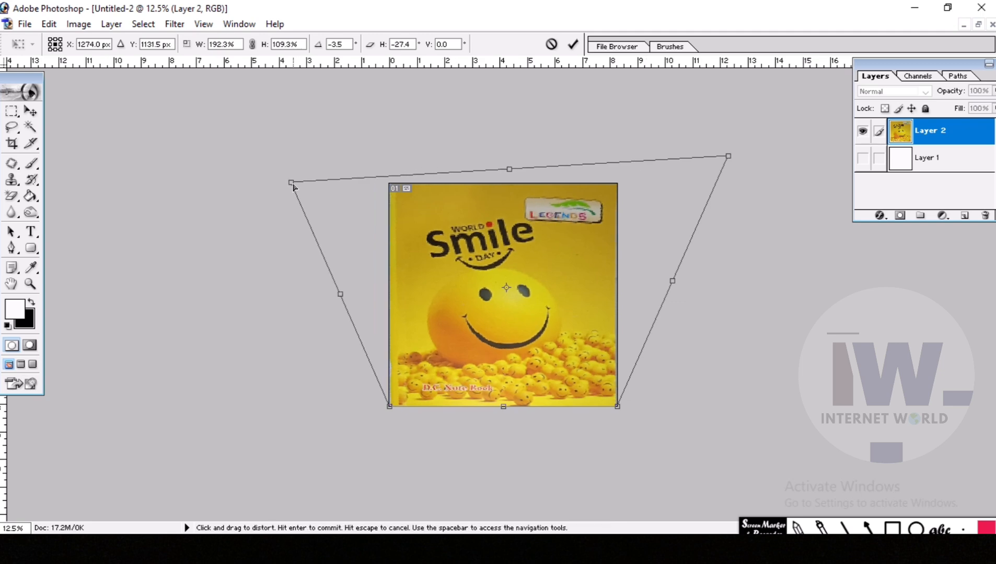
drag(728, 156, 733, 154)
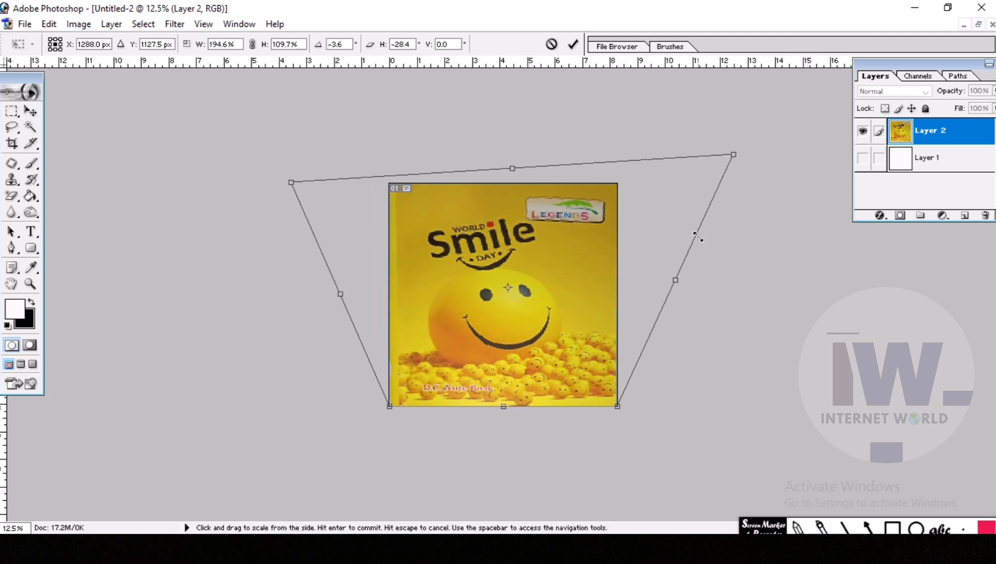
key(Escape)
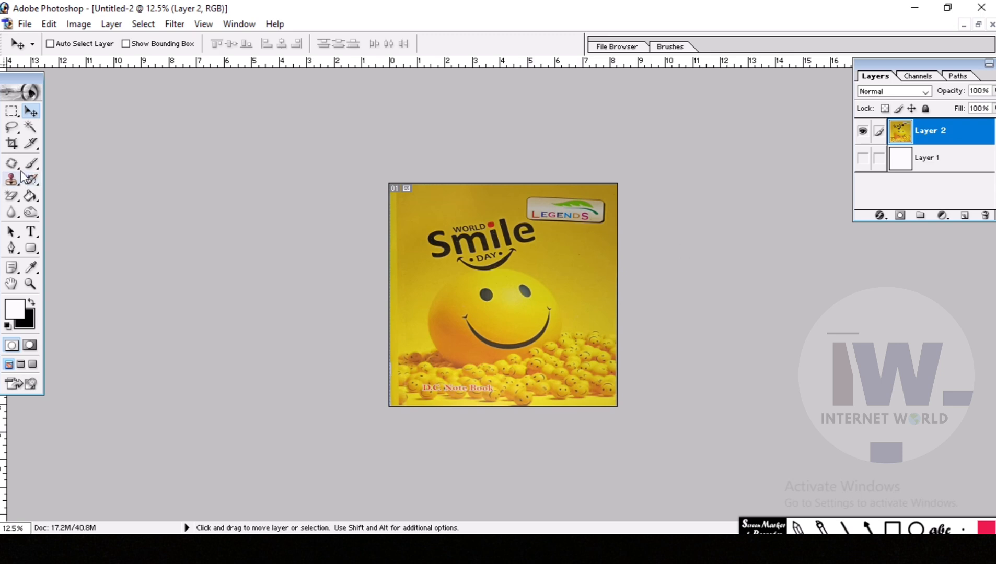
Crop to the full canvas bounds to remove the parts of Layer 2 that extend beyond them
click(12, 144)
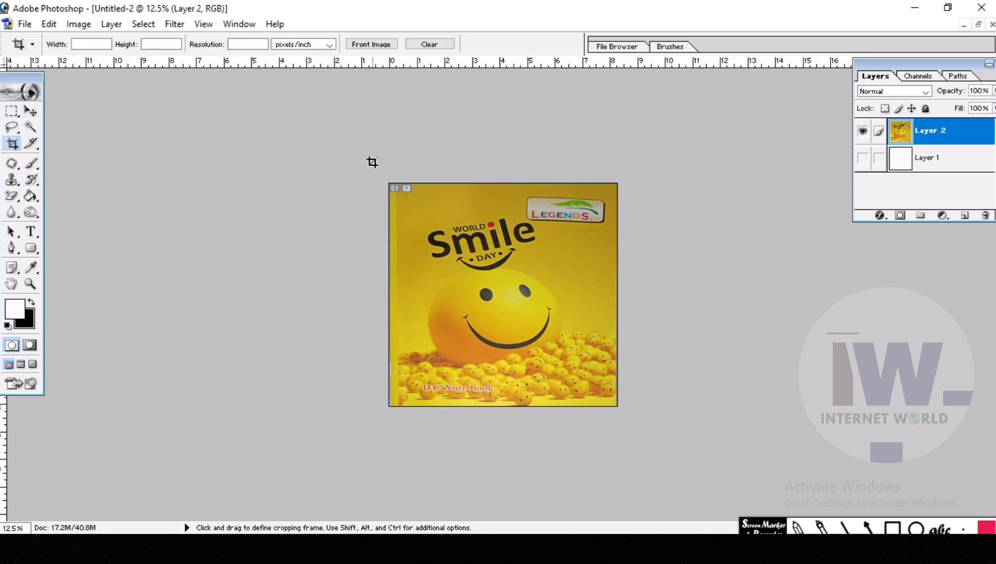
drag(369, 163, 637, 453)
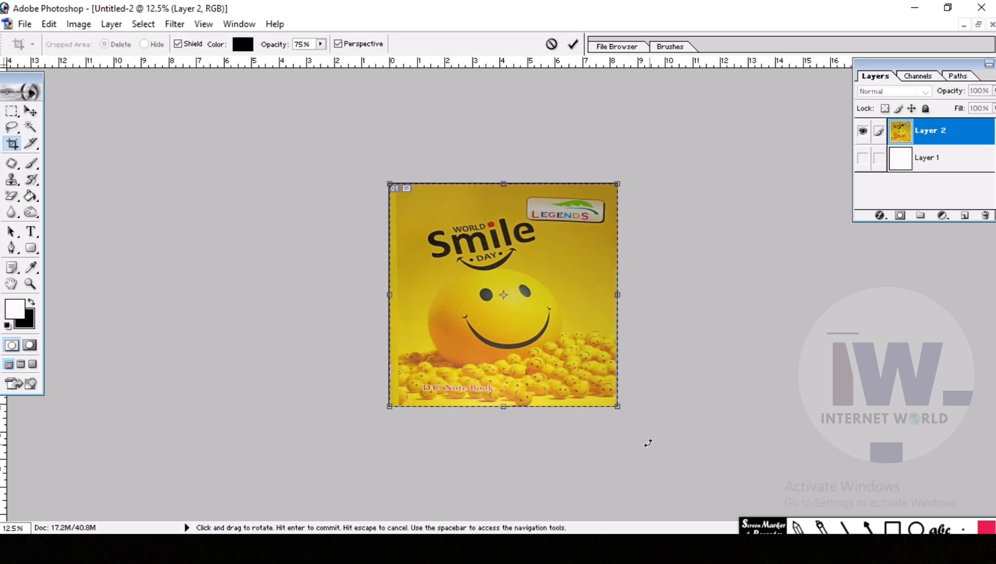
key(Return)
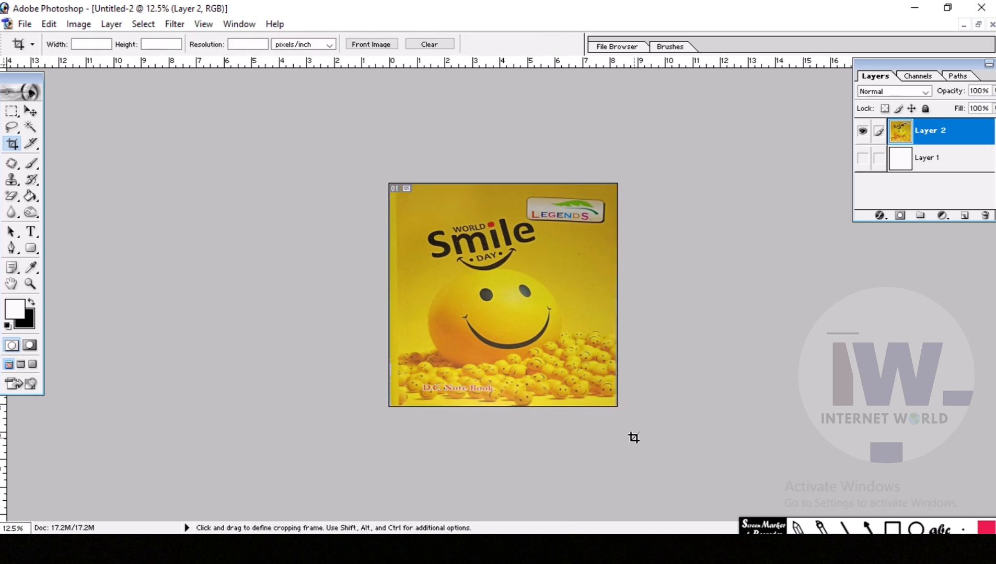
click(30, 111)
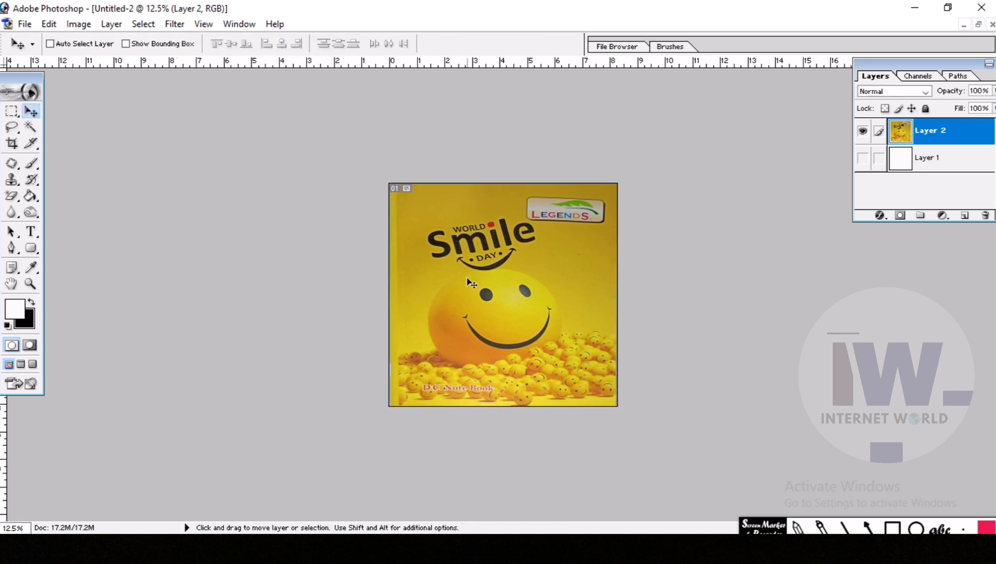
drag(498, 265, 564, 231)
key(ctrl+z)
Adjust Layer 2 with Brightness/Contrast, setting brightness to +25 and contrast to +27
click(83, 27)
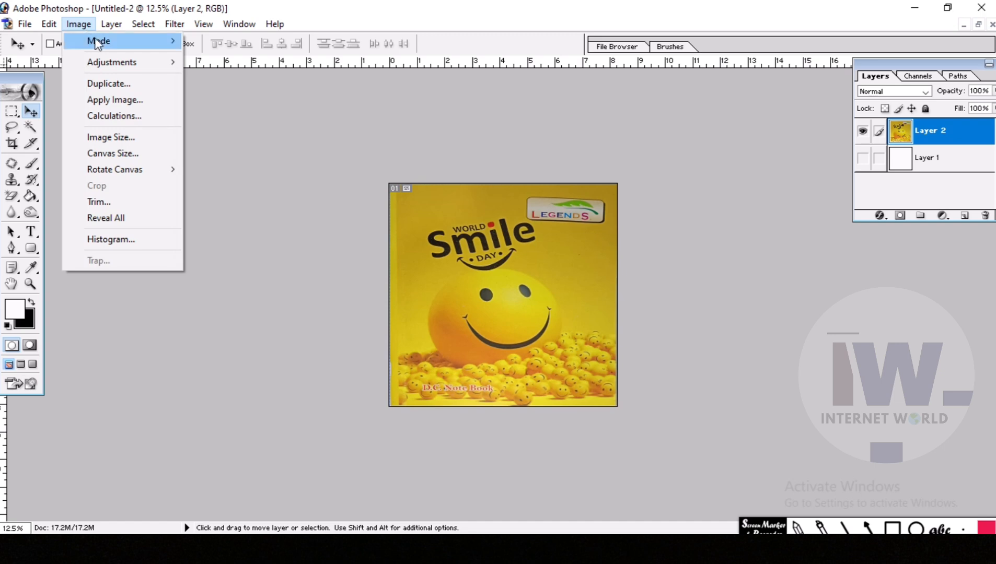
mouse_move(138, 75)
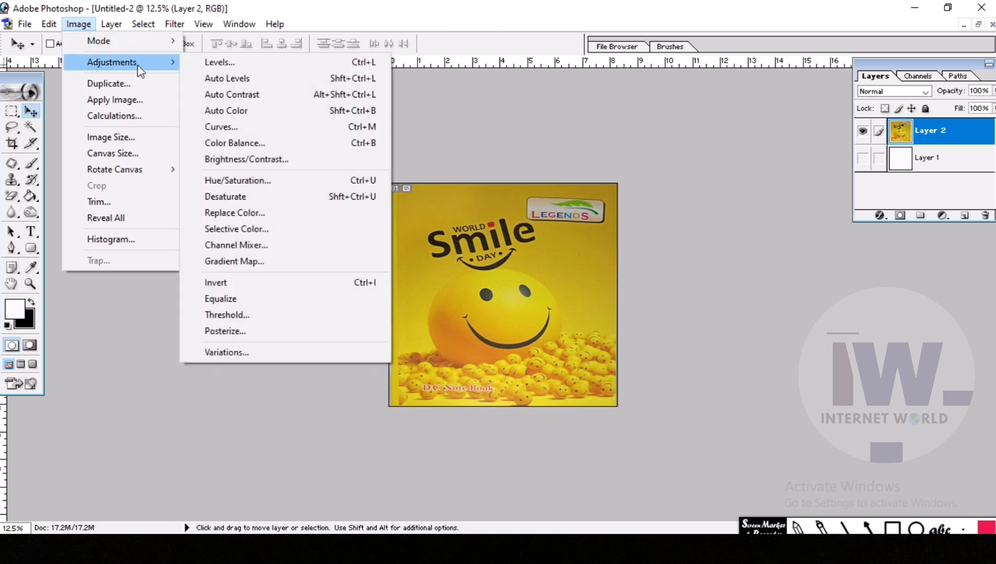
click(268, 166)
drag(716, 230, 737, 230)
drag(717, 268, 737, 269)
drag(736, 231, 736, 236)
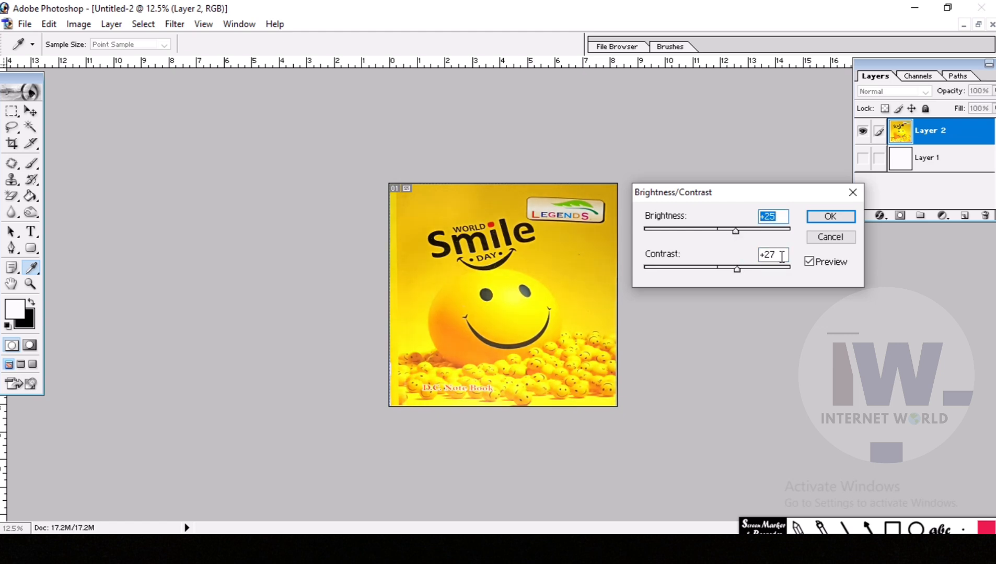
key(Return)
key(v)
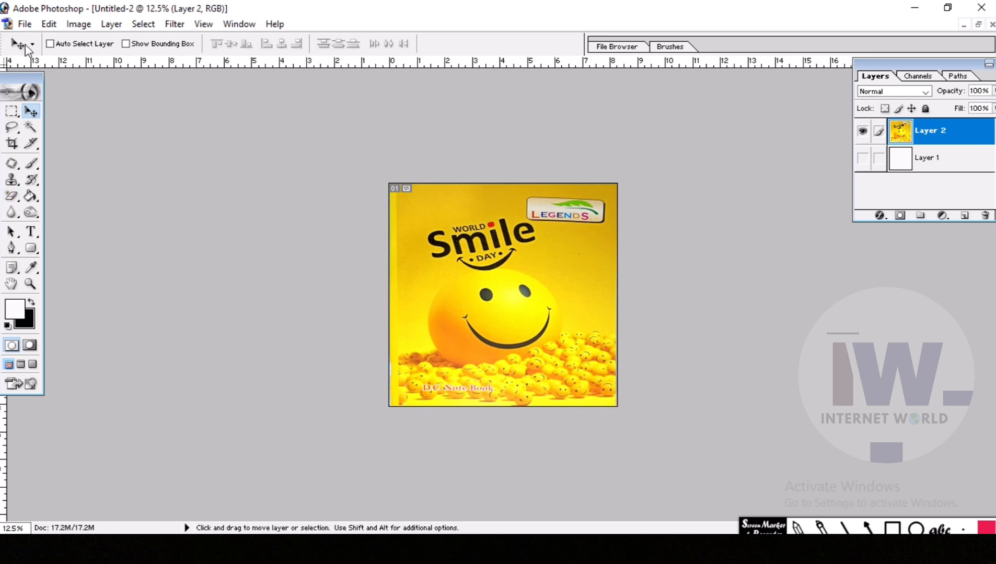
Create a transparent A4 document in RGB Color at 300 pixels/inch and place its window beside the Untitled-2 window
click(25, 24)
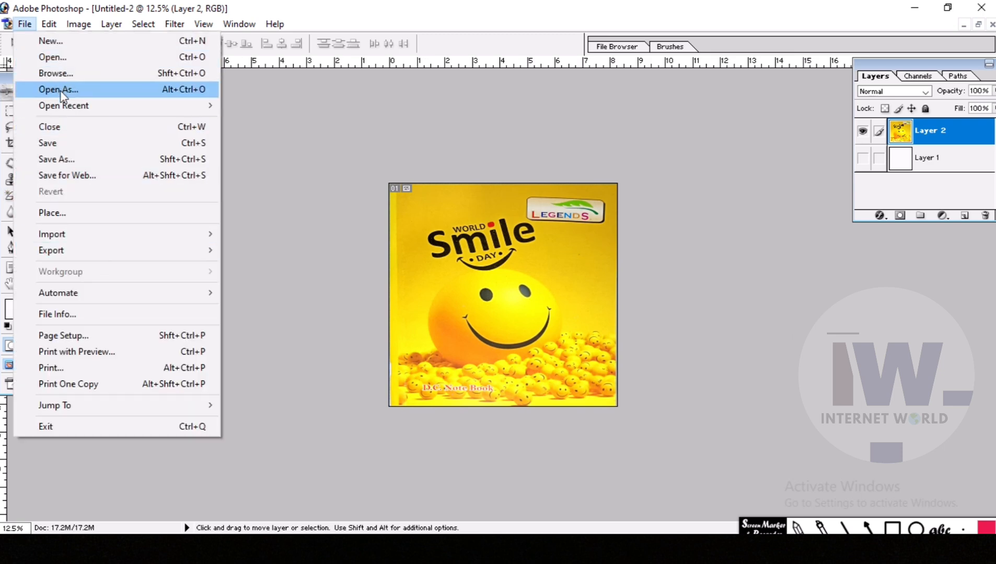
click(104, 42)
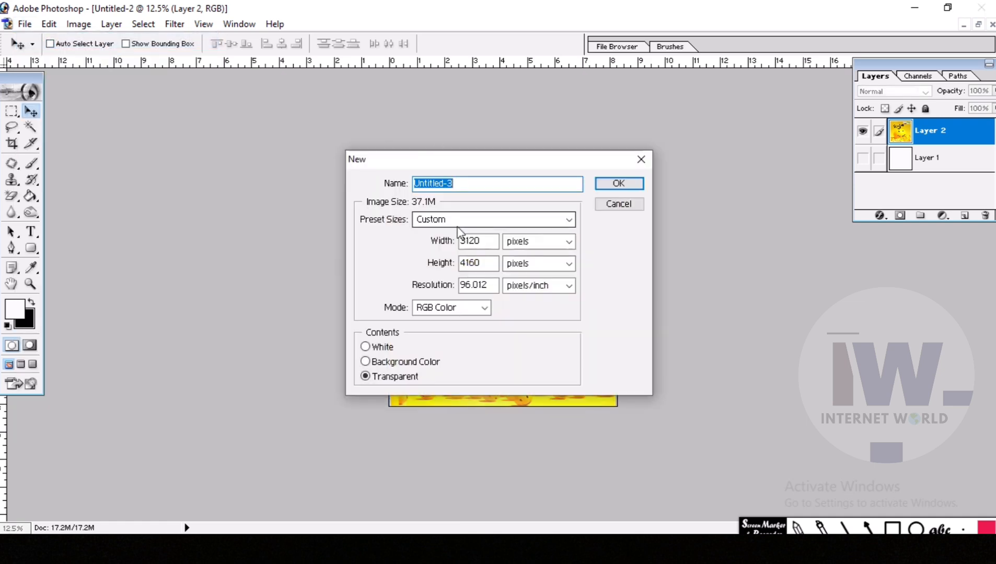
click(509, 227)
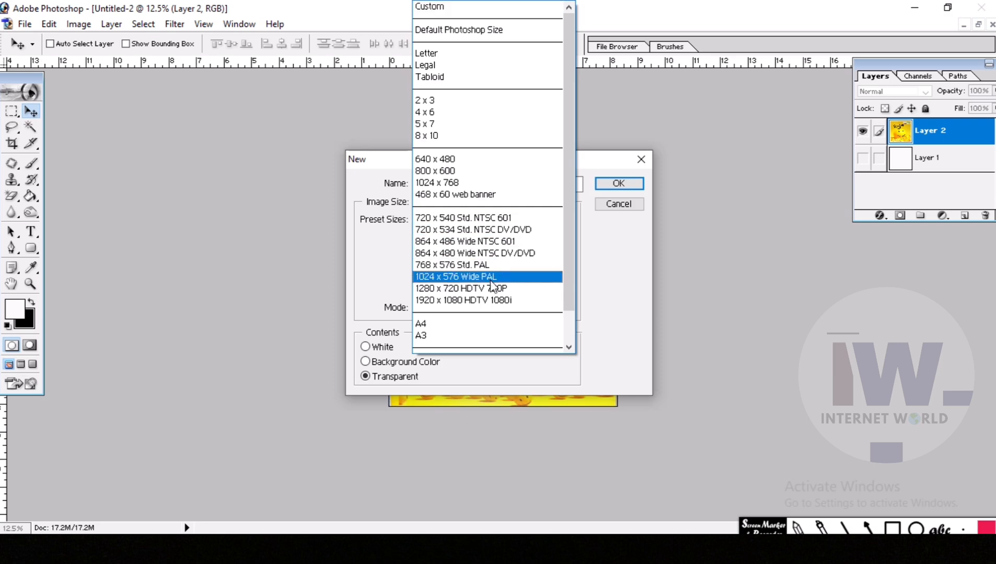
click(435, 325)
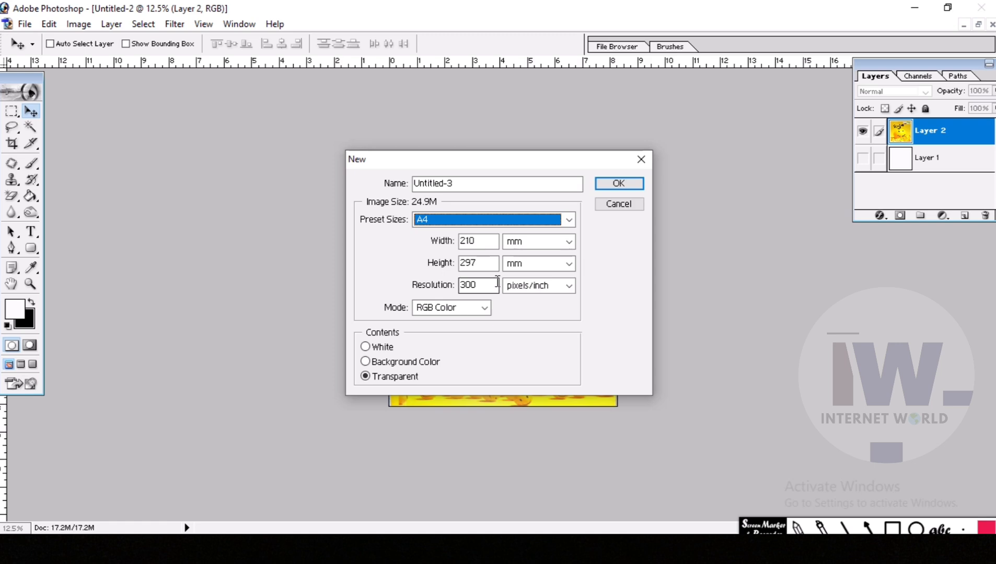
click(619, 184)
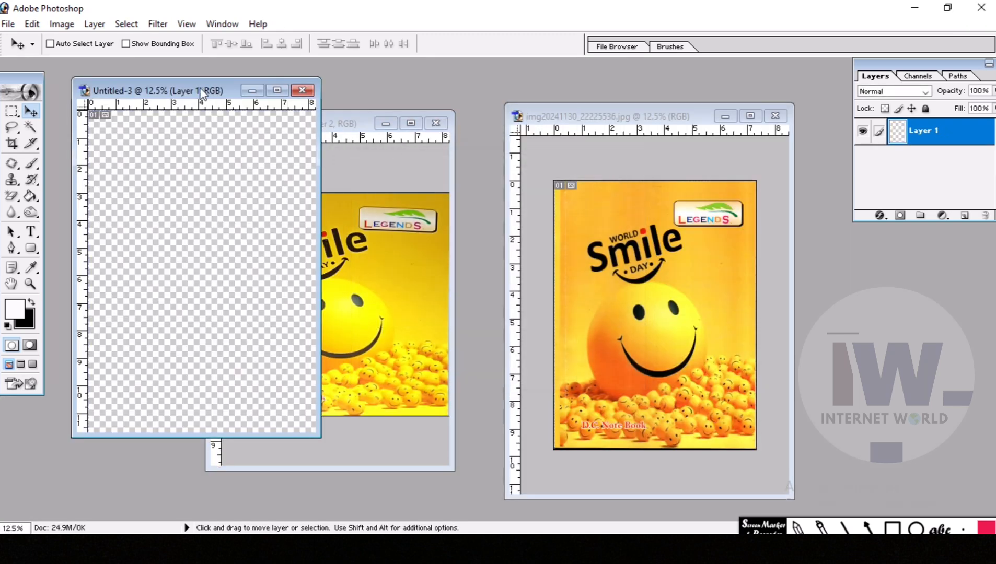
drag(201, 89, 624, 120)
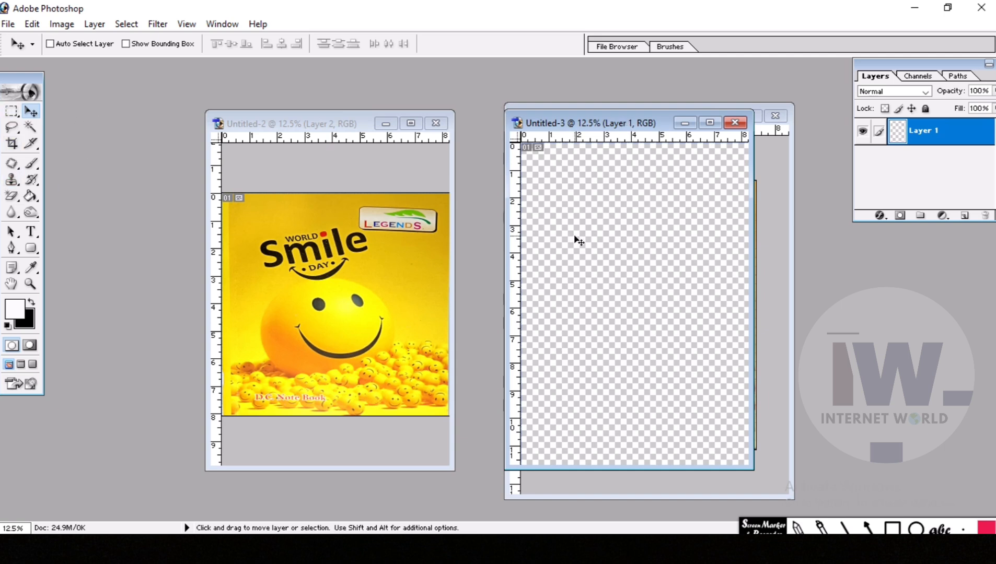
Copy the notebook cover from Untitled-2 into the Untitled-3 A4 document and stretch it vertically with Free Transform, keeping its width
click(355, 287)
drag(265, 301, 526, 287)
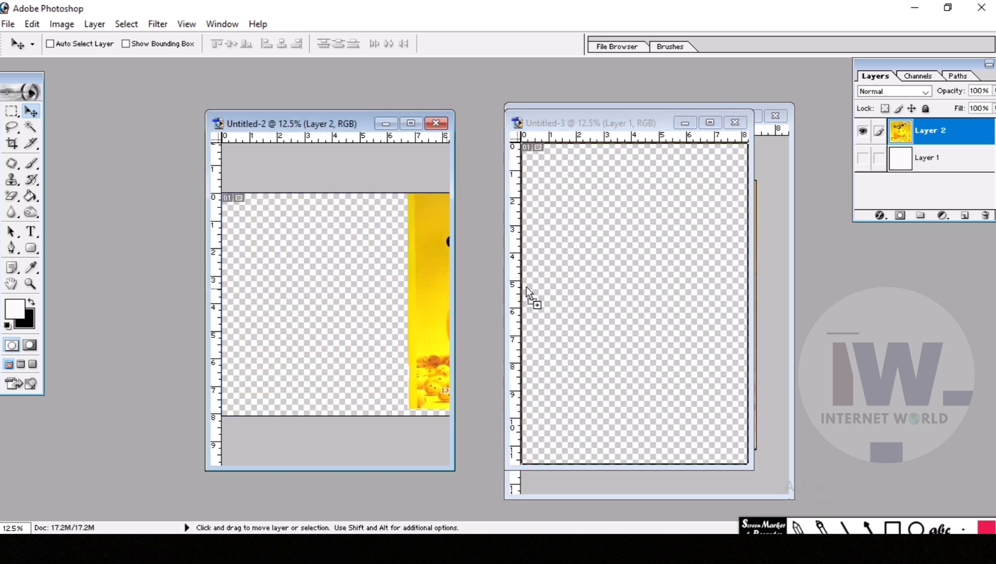
mouse_move(596, 289)
mouse_down()
mouse_move(582, 290)
mouse_move(587, 303)
mouse_up()
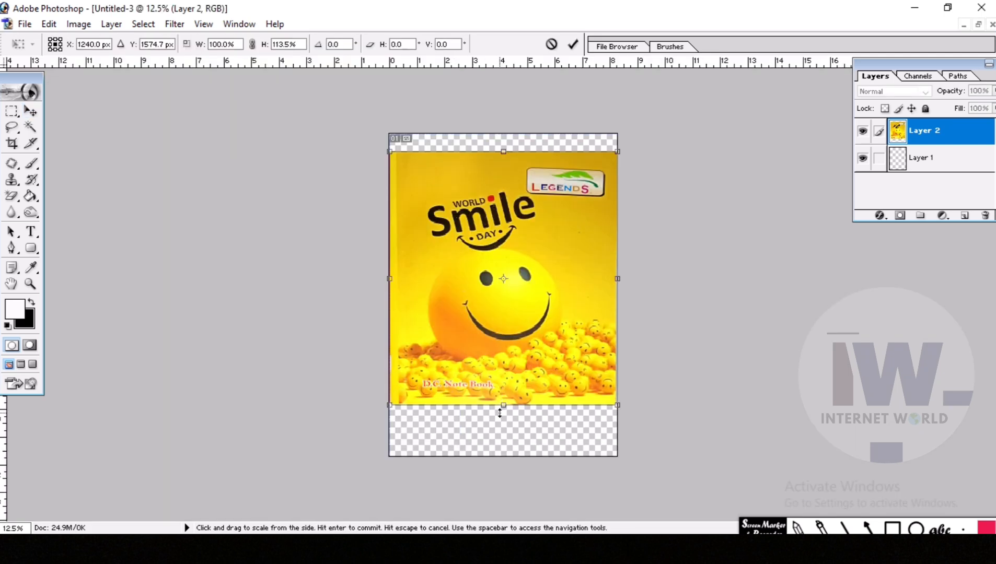
mouse_move(502, 409)
mouse_down()
mouse_move(503, 426)
mouse_move(502, 415)
mouse_up()
key(Return)
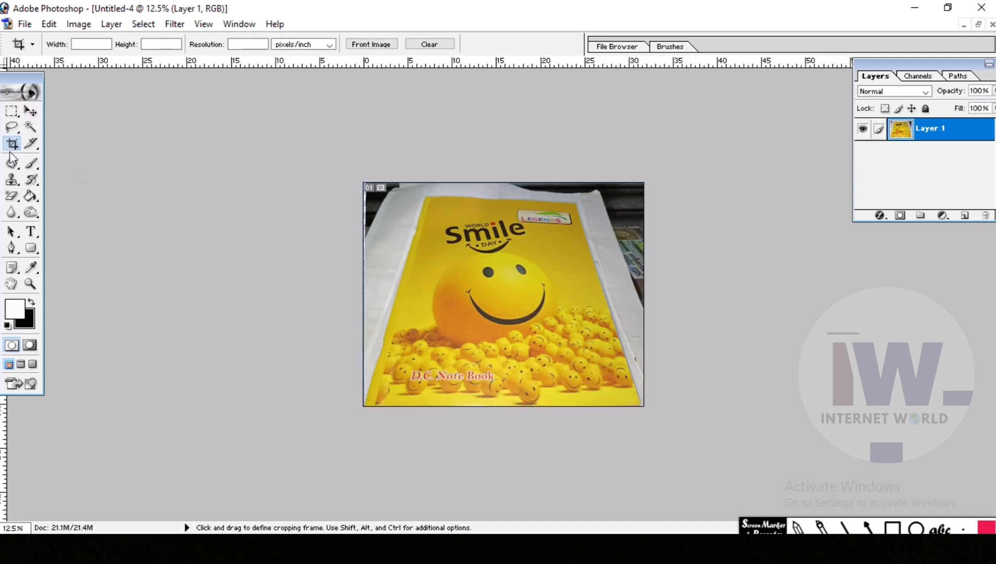
Draw a crop frame around the whole angled photo in Untitled-4 and enable the Perspective option
key(v)
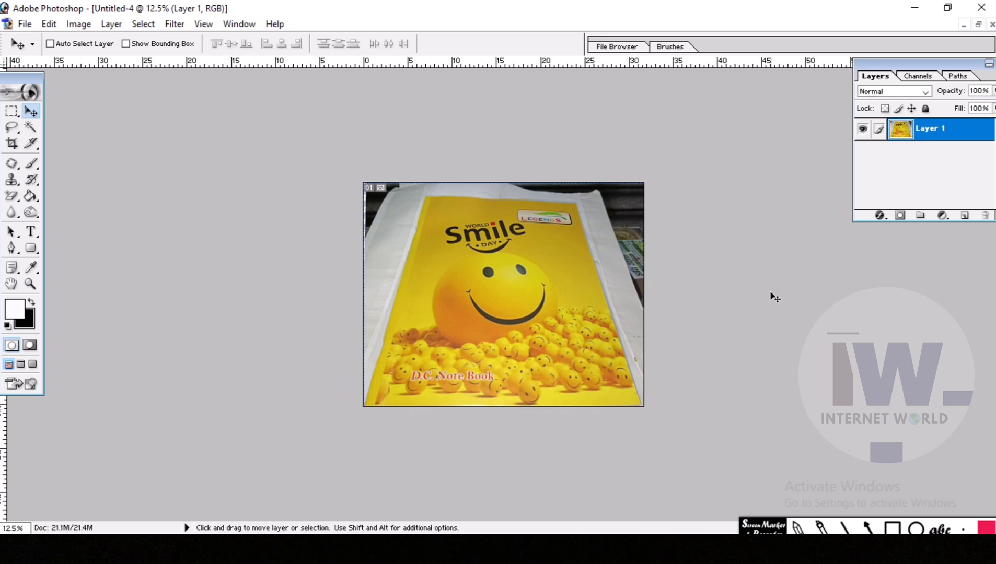
click(11, 144)
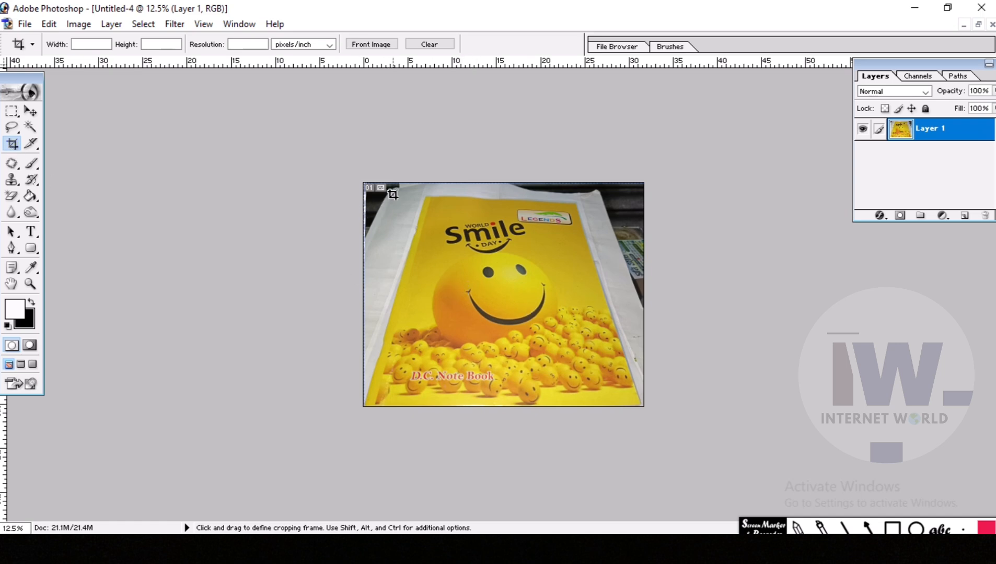
drag(366, 184, 695, 492)
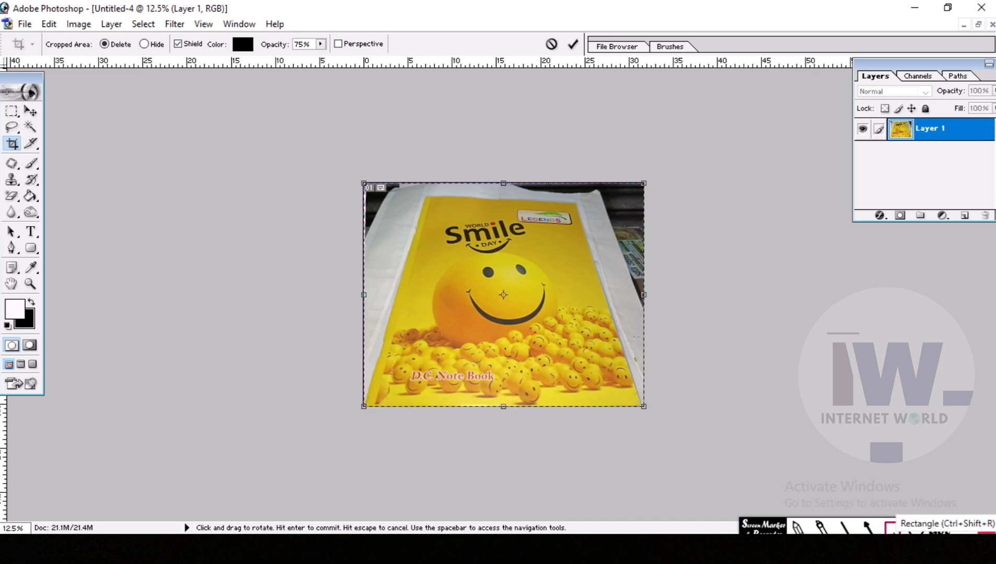
click(892, 527)
mouse_move(327, 29)
mouse_down()
mouse_move(333, 44)
mouse_move(395, 57)
mouse_up()
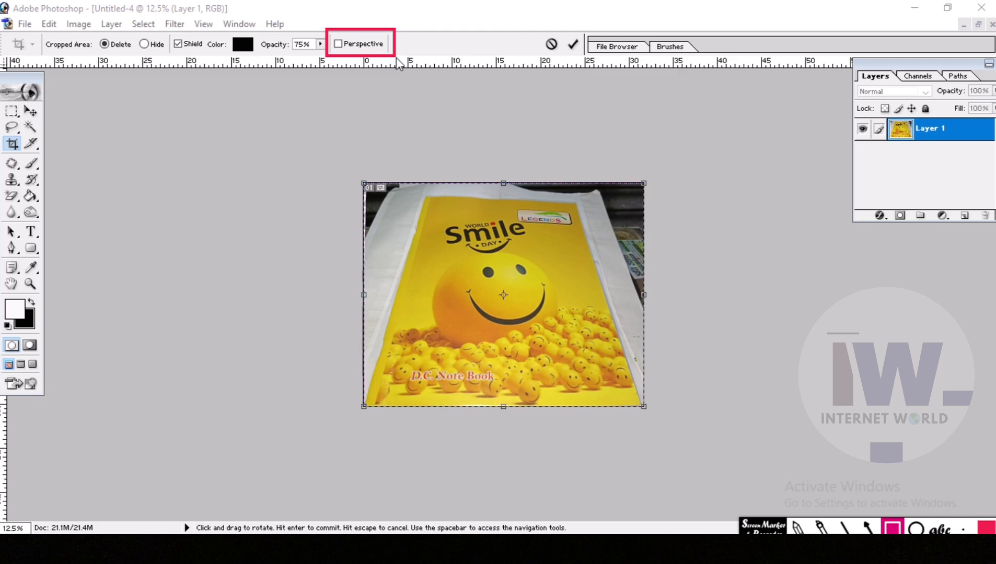
click(337, 43)
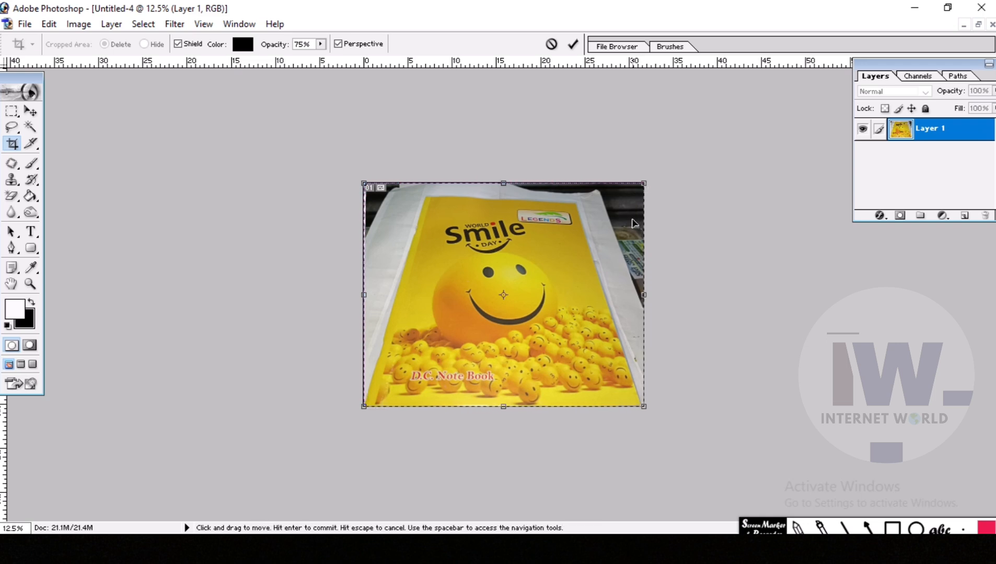
Move the crop frame's upper corners onto the notebook cover's upper corners and apply the perspective crop
drag(643, 184, 575, 203)
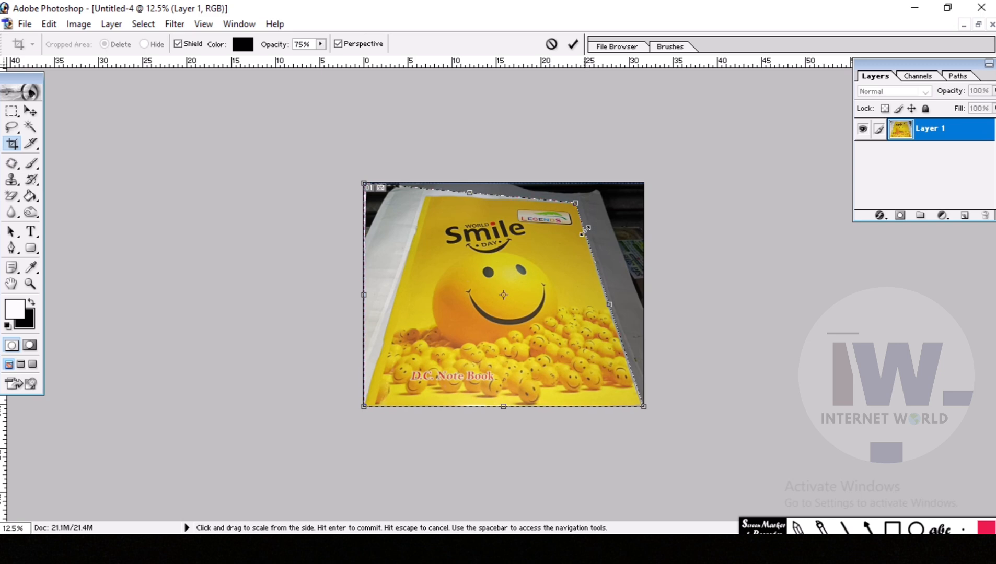
key(ctrl+plus)
key(ctrl+plus)
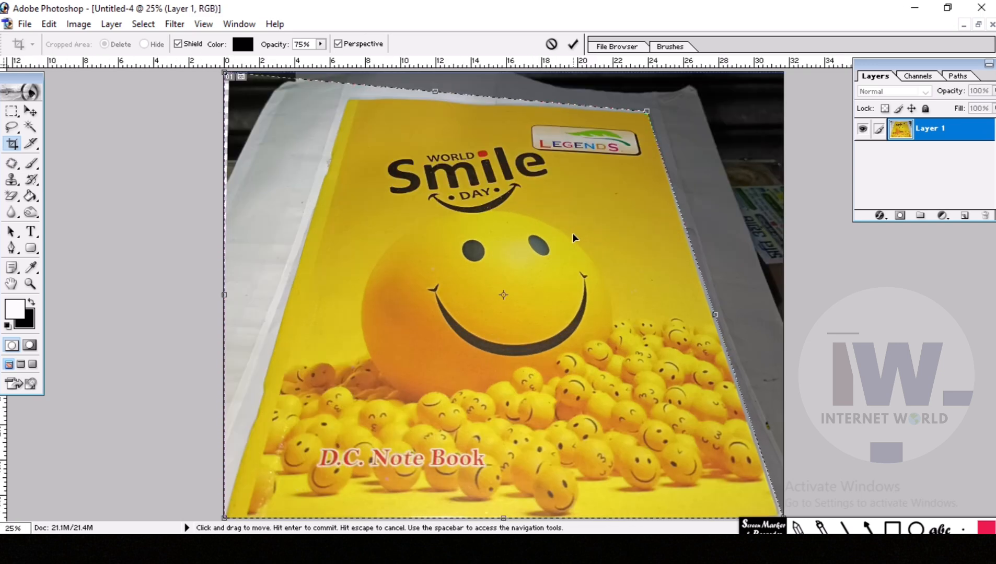
drag(226, 76, 351, 103)
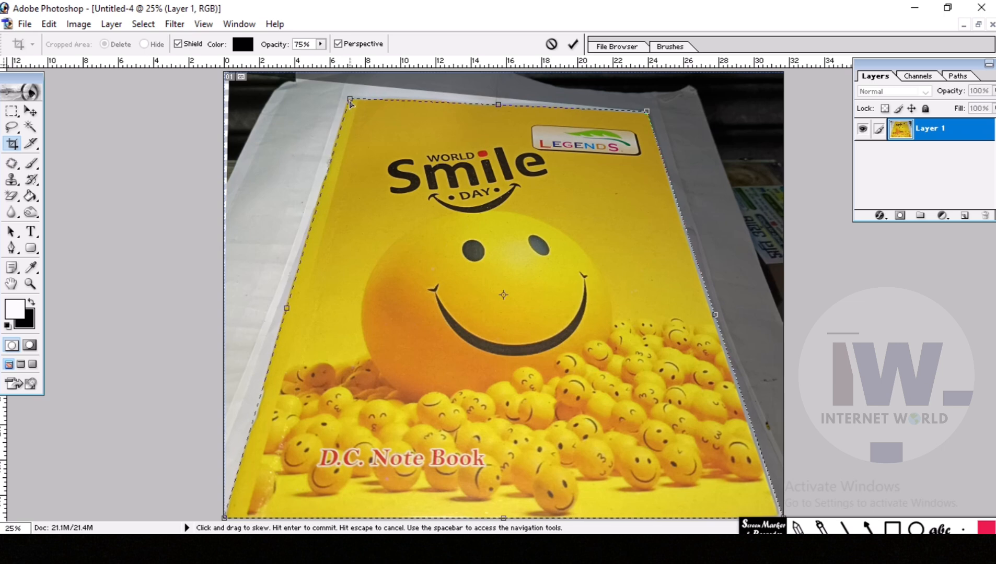
key(ctrl+minus)
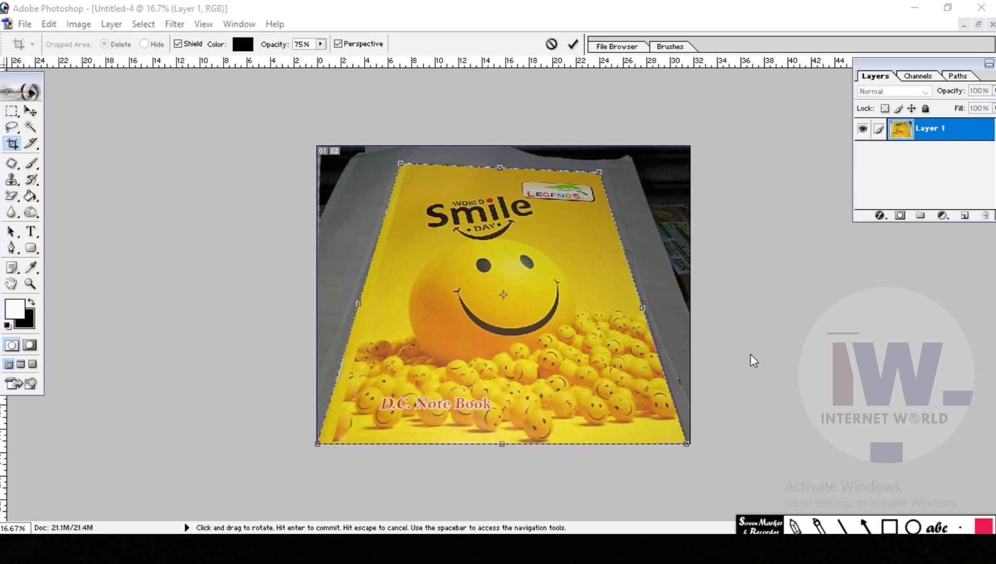
key(Return)
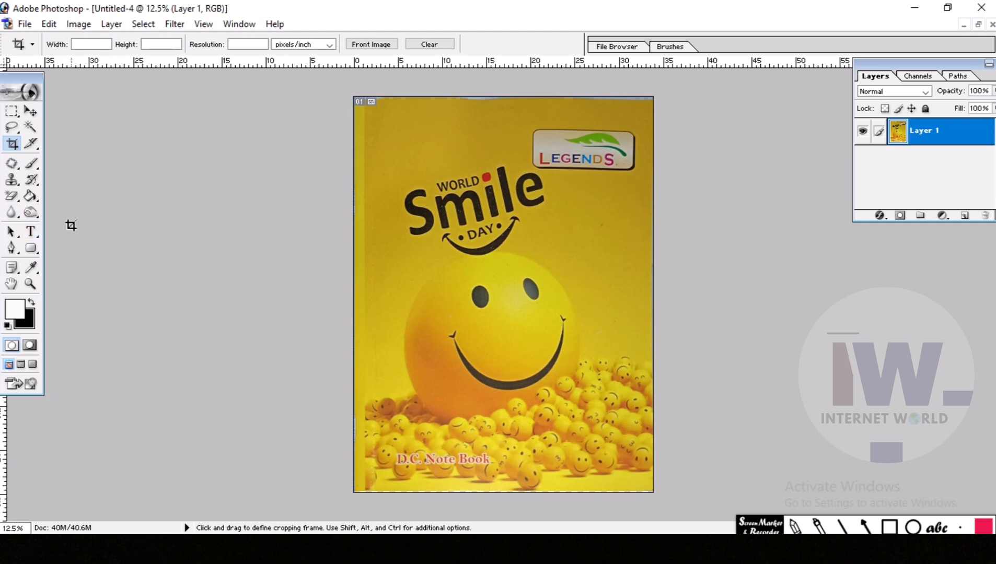
Adjust the cropped cover with Brightness/Contrast, setting brightness to +16 and raising the contrast
click(30, 110)
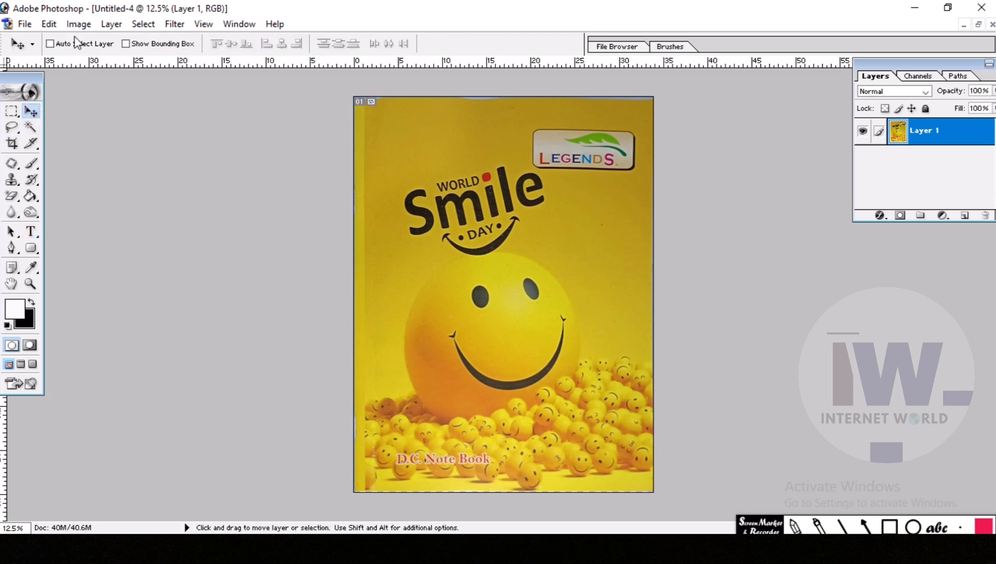
click(78, 24)
mouse_move(119, 63)
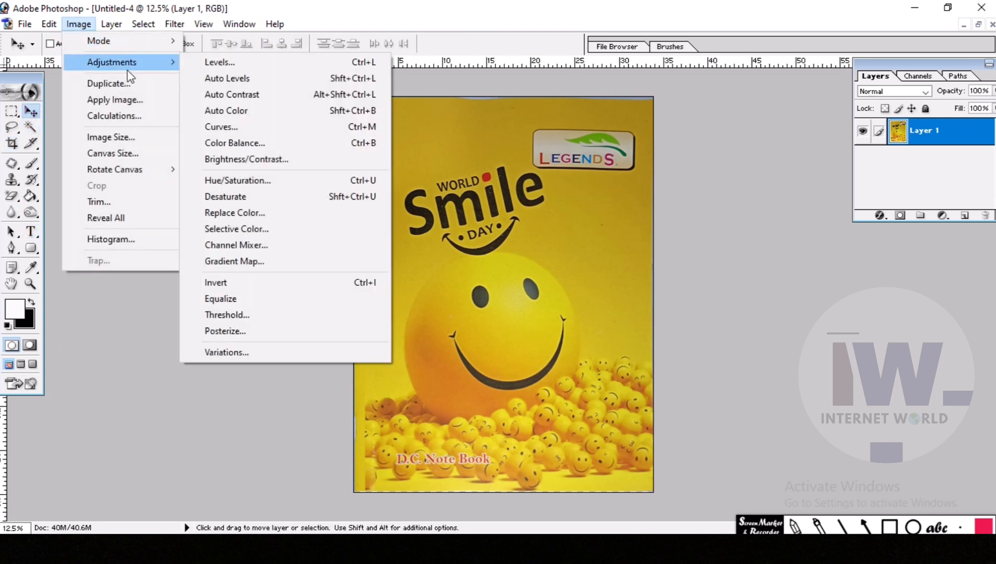
click(264, 163)
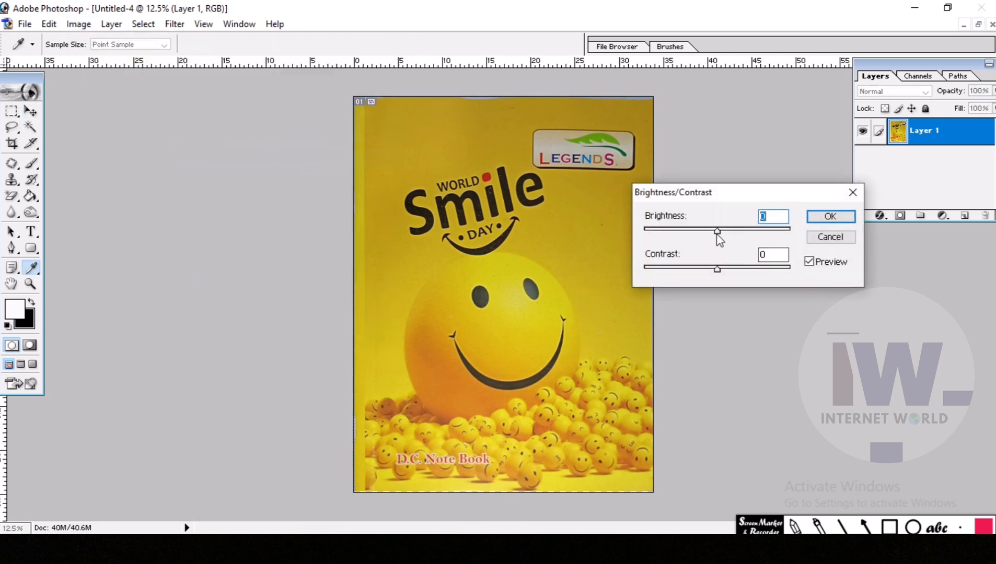
drag(716, 229, 729, 230)
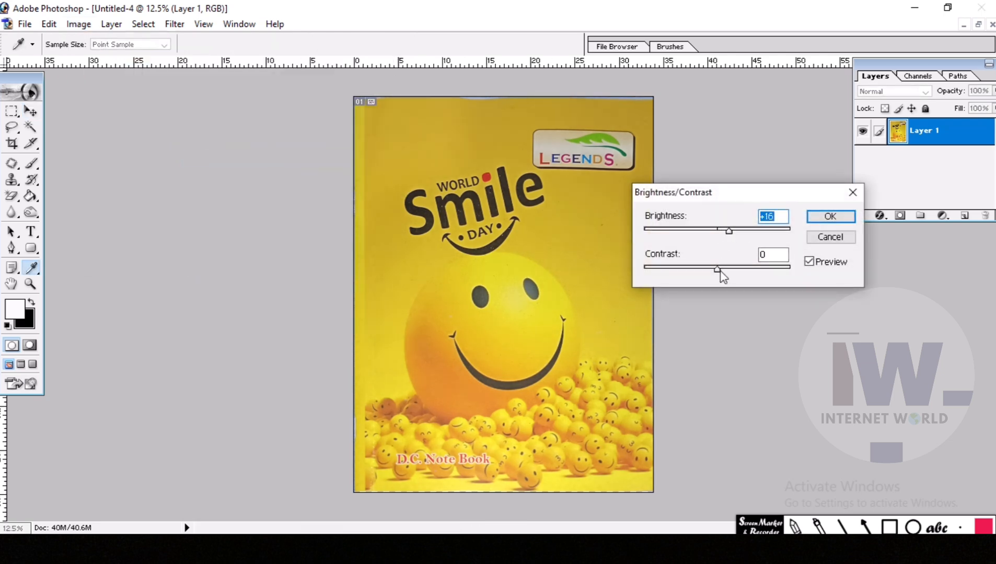
key(Return)
key(v)
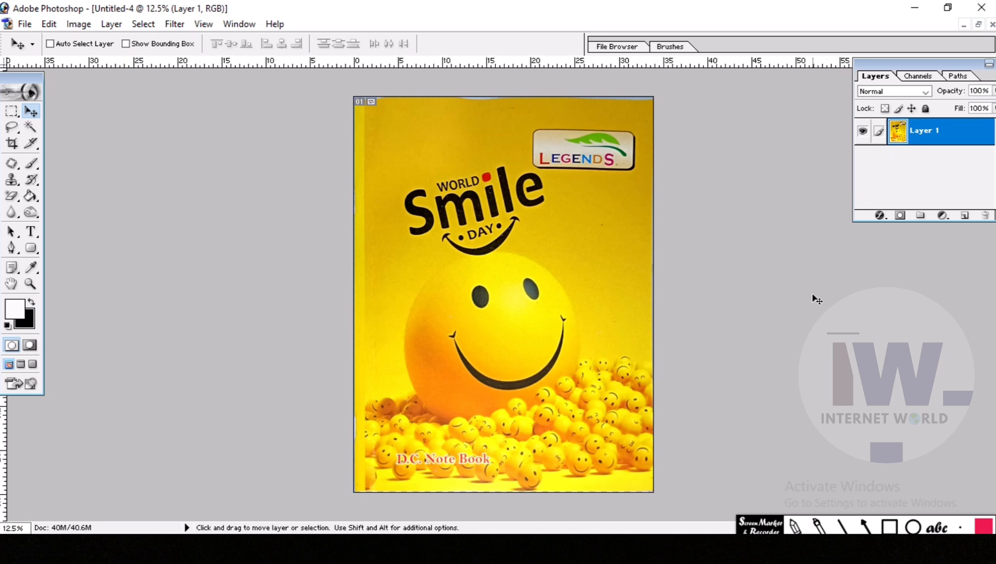
Create a transparent A4 document in RGB Color at 300 pixels/inch and place its window beside the Untitled-4 window
click(25, 24)
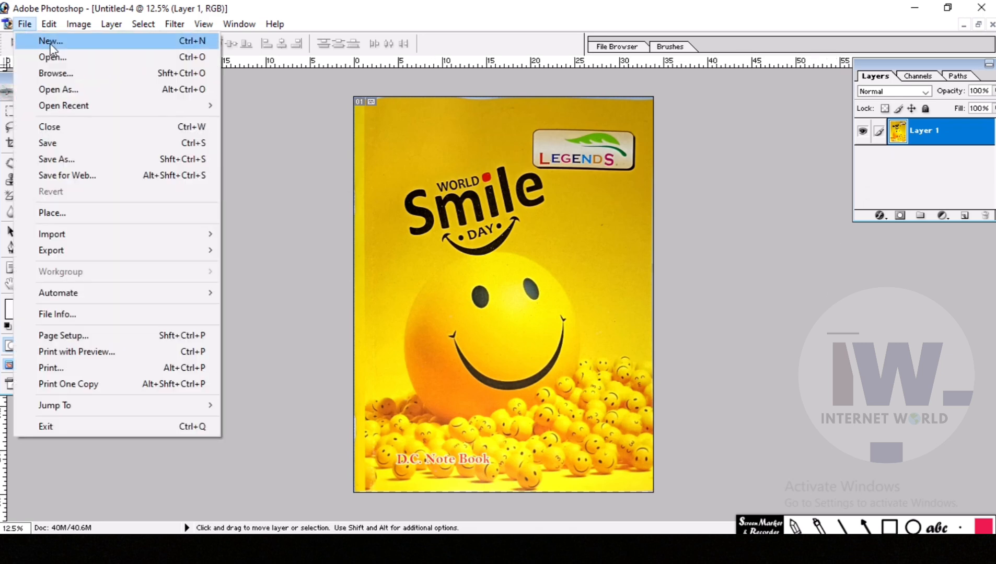
click(54, 45)
click(421, 220)
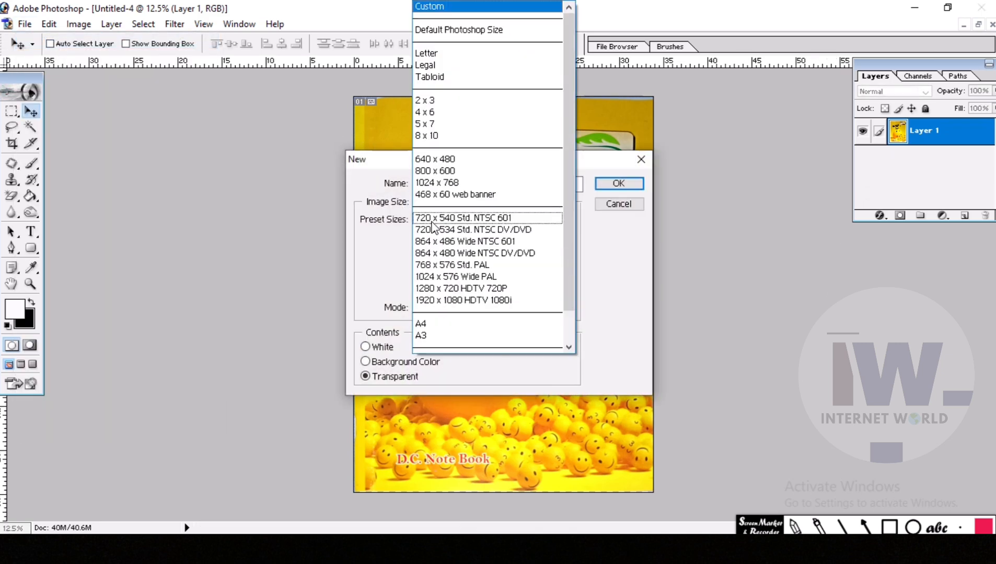
click(426, 326)
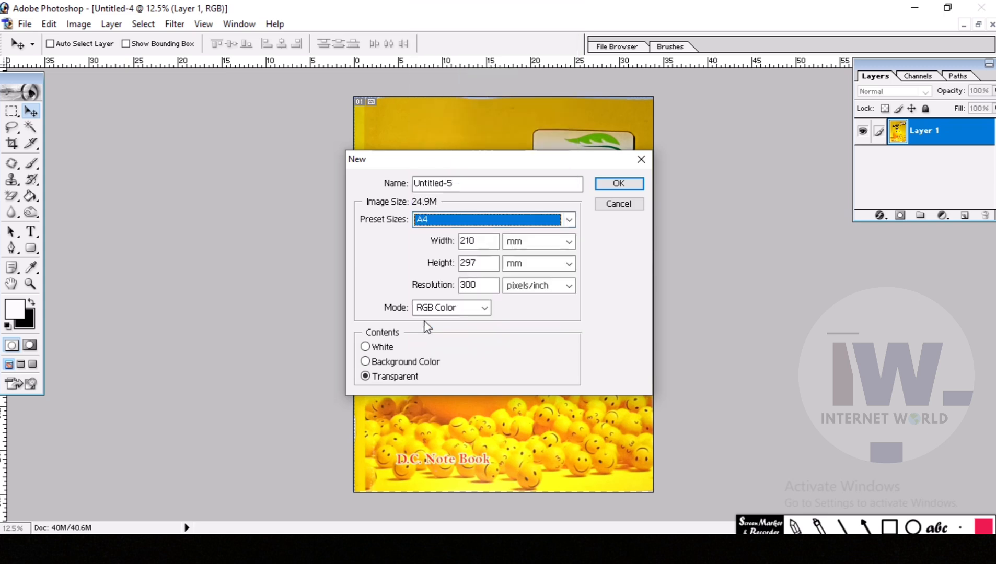
click(628, 183)
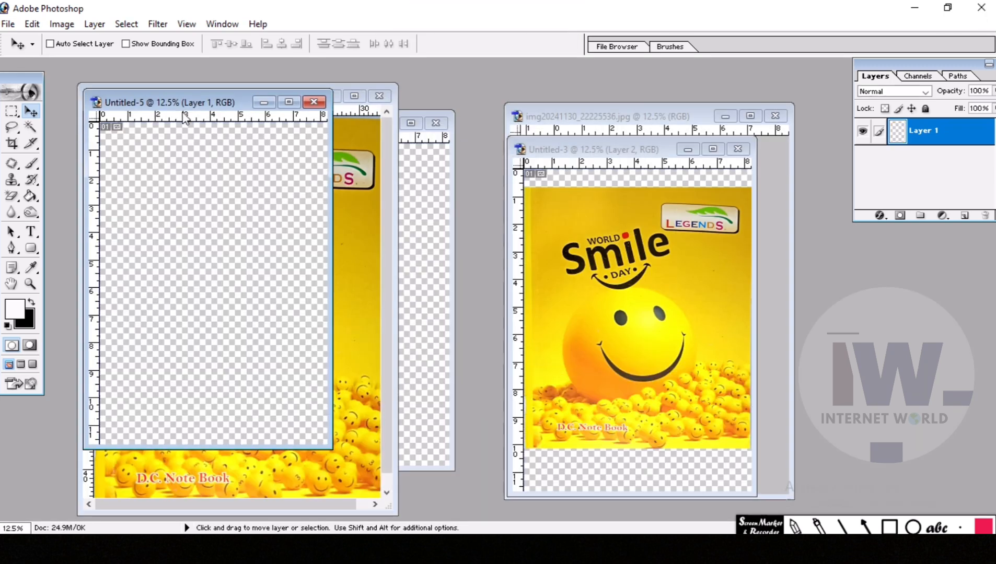
drag(184, 102, 596, 111)
Copy the cover from Untitled-4 into the Untitled-5 A4 document and scale it proportionally to 72.2% to fit inside the page
click(226, 279)
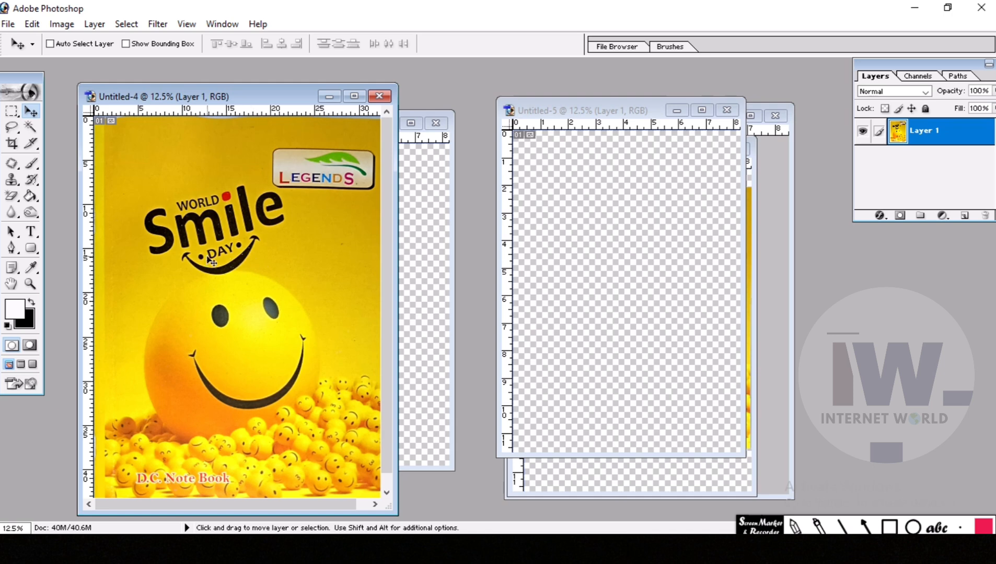
drag(165, 261, 559, 259)
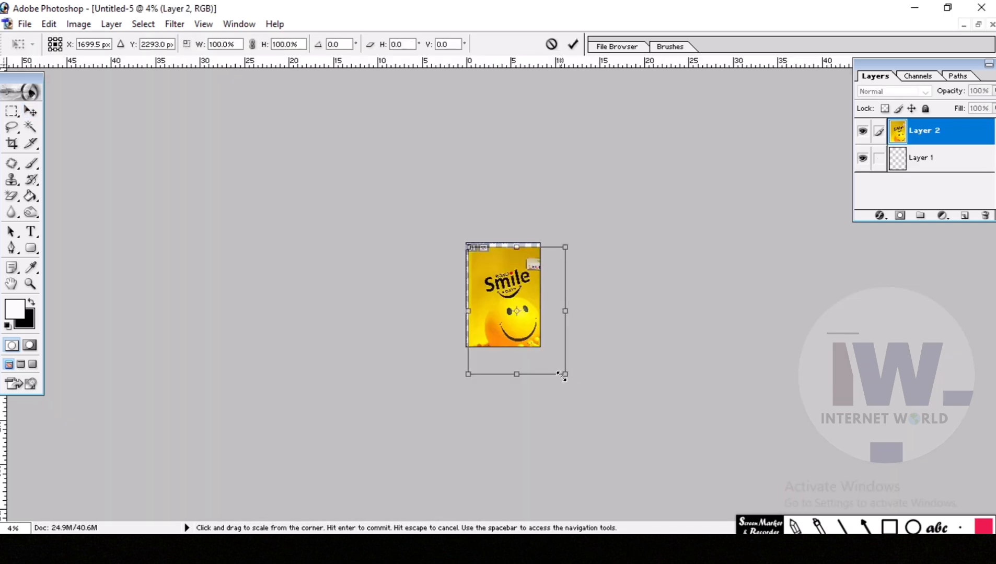
drag(561, 376, 543, 339)
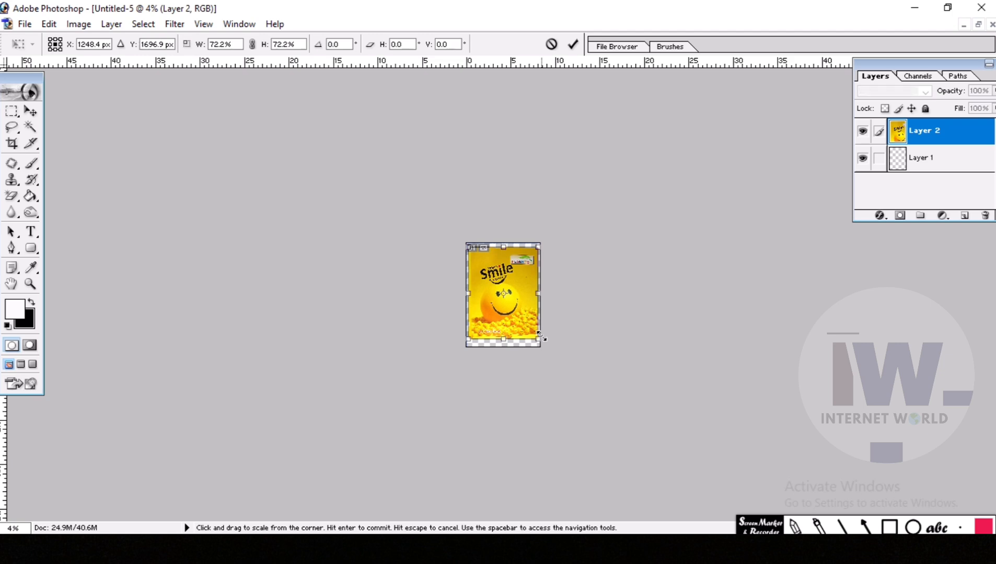
key(Return)
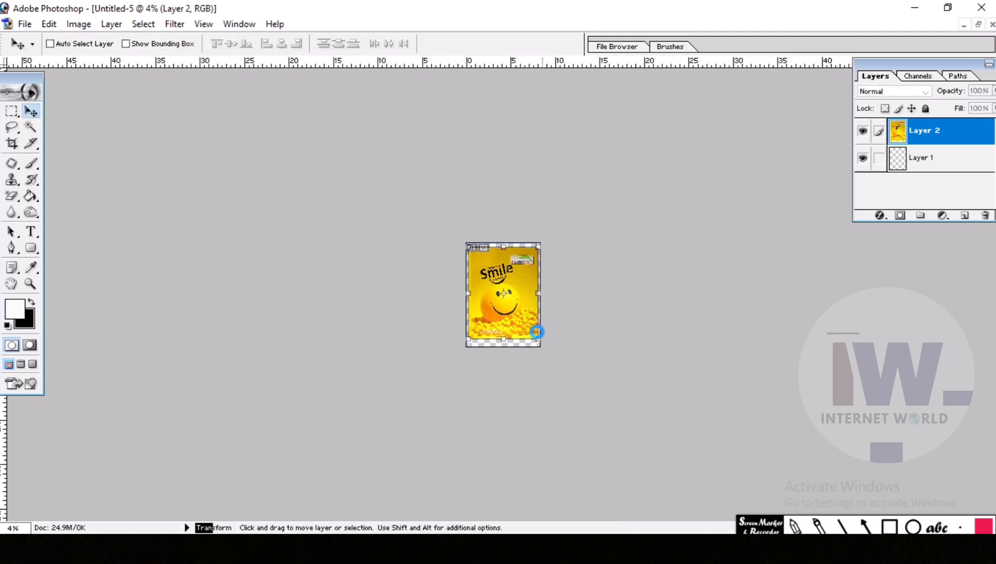
key(ctrl+plus)
key(ctrl+plus)
key(ctrl+plus)
key(ctrl+plus)
key(ctrl+plus)
key(ctrl+plus)
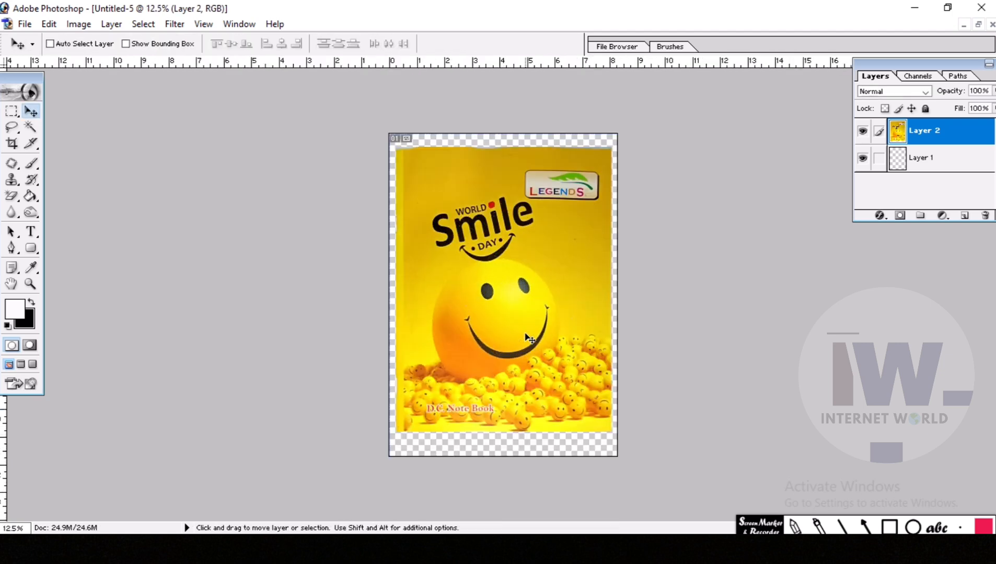
key(ctrl+minus)
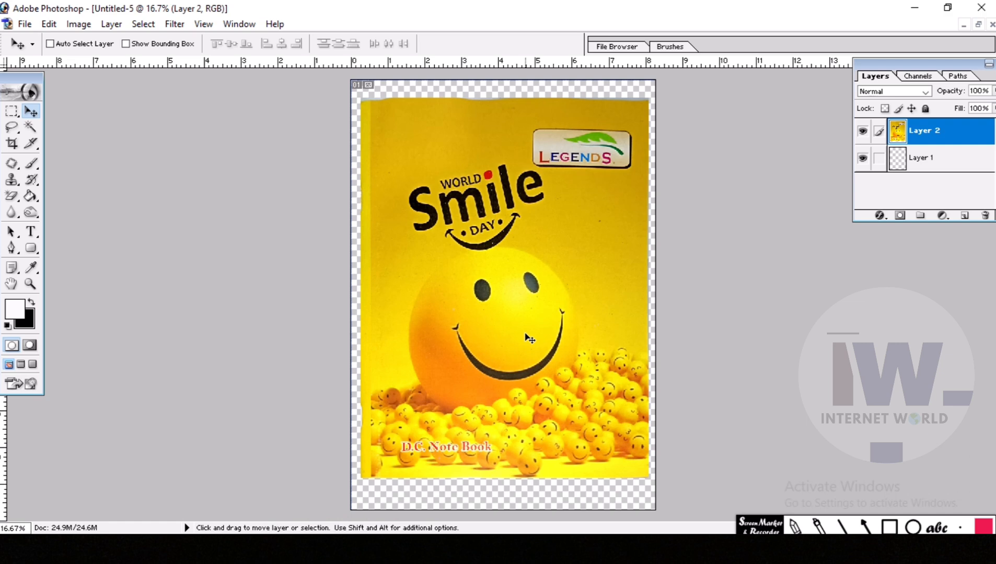